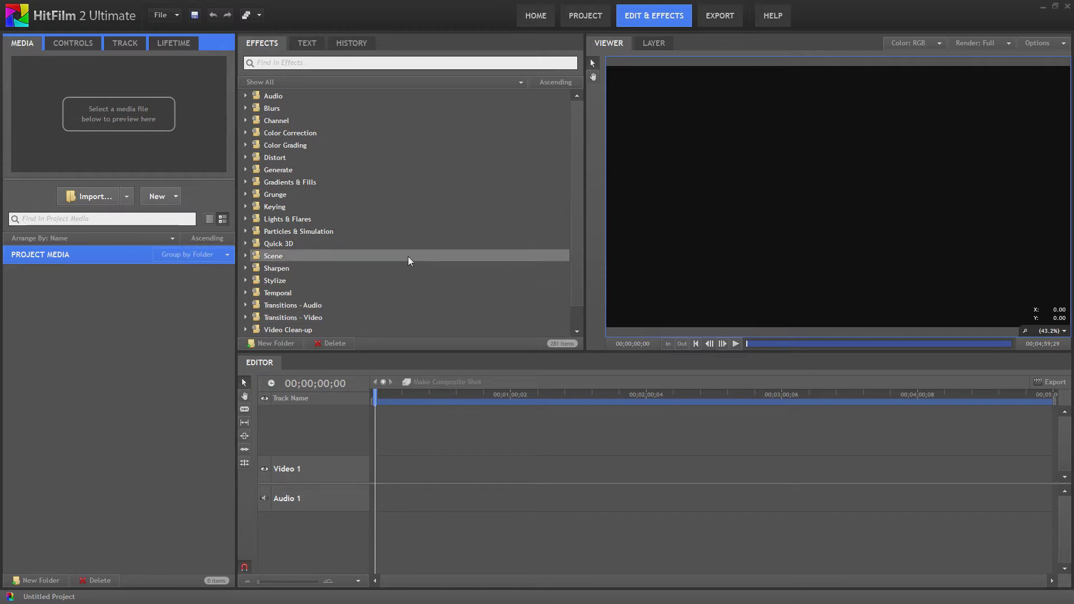
Create a new composite shot named Shot_Container, correcting the misspelled name
{"action": "left_click", "coordinate": [175, 197]}
{"action": "left_click", "coordinate": [185, 221]}
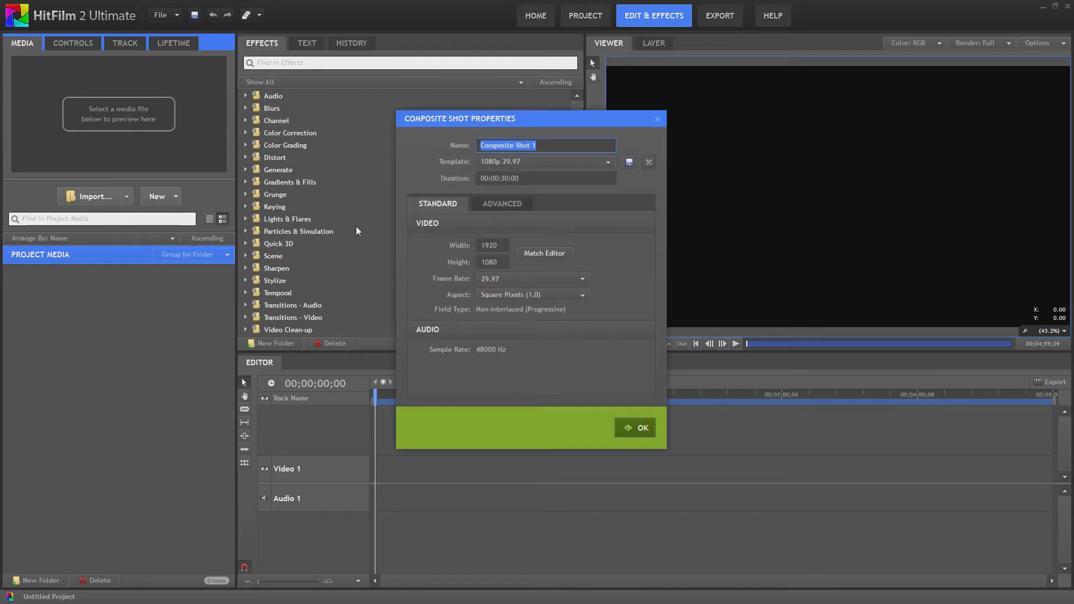
{"action": "type", "text": "Shot"}
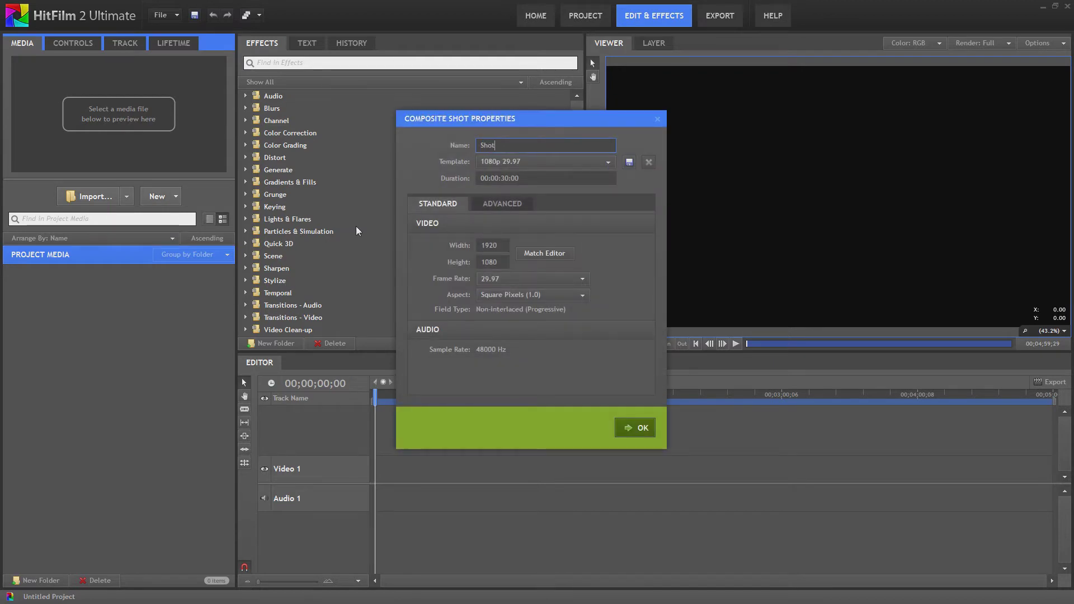
{"action": "type", "text": "_Conatiner"}
{"action": "key", "text": "BackSpace"}
{"action": "key", "text": "BackSpace"}
{"action": "key", "text": "BackSpace"}
{"action": "key", "text": "BackSpace"}
{"action": "key", "text": "BackSpace"}
{"action": "key", "text": "BackSpace"}
{"action": "type", "text": "tainer"}
{"action": "key", "text": "Return"}
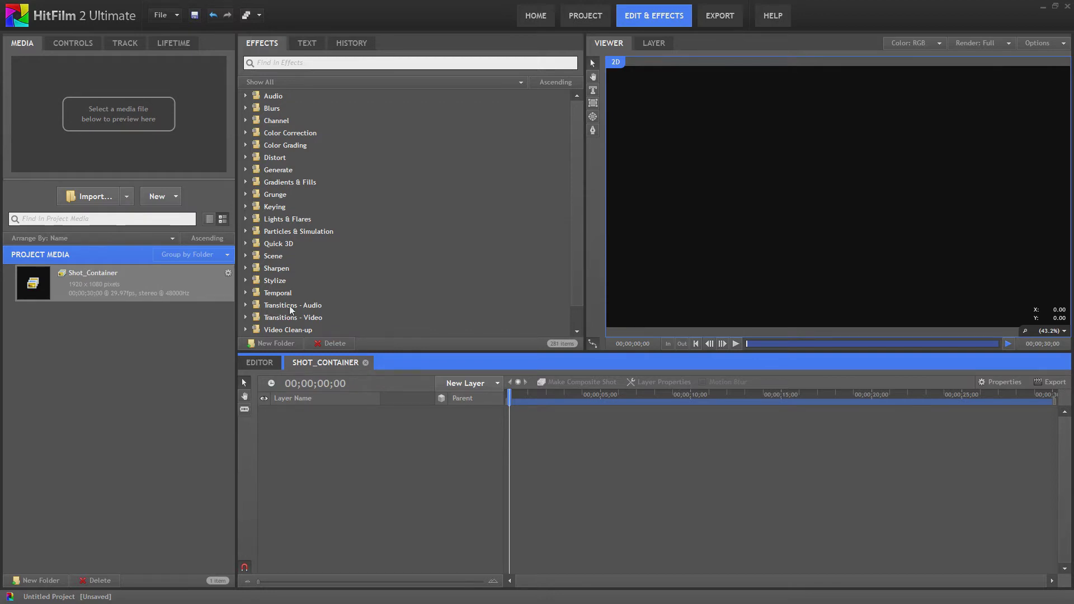
Add a white 1920×1080 plane layer named Grid_Horizontal to Shot_Container
{"action": "left_click", "coordinate": [487, 385]}
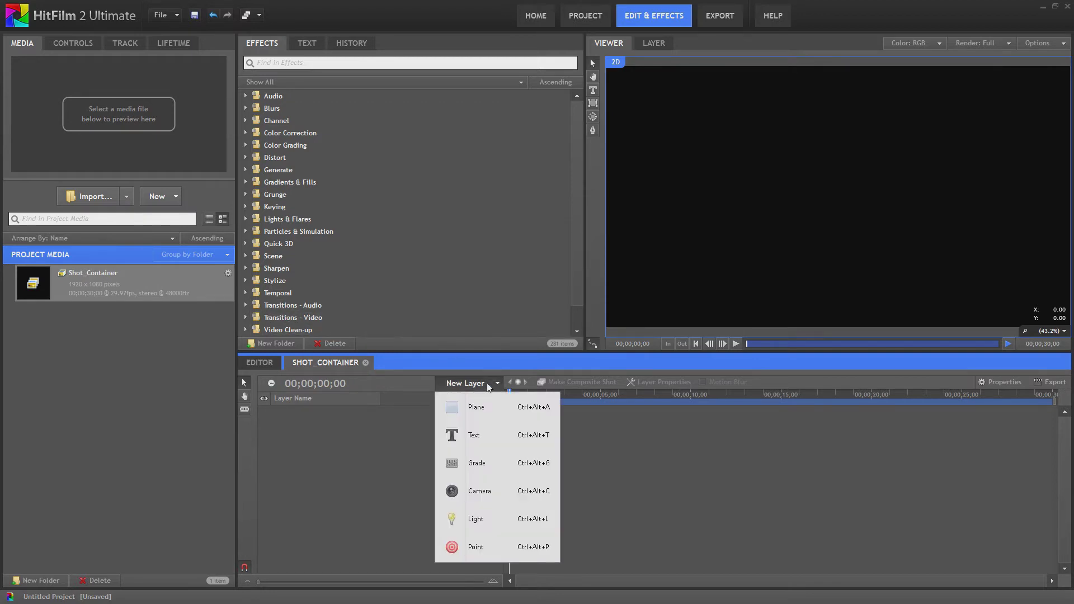
{"action": "left_click", "coordinate": [485, 414]}
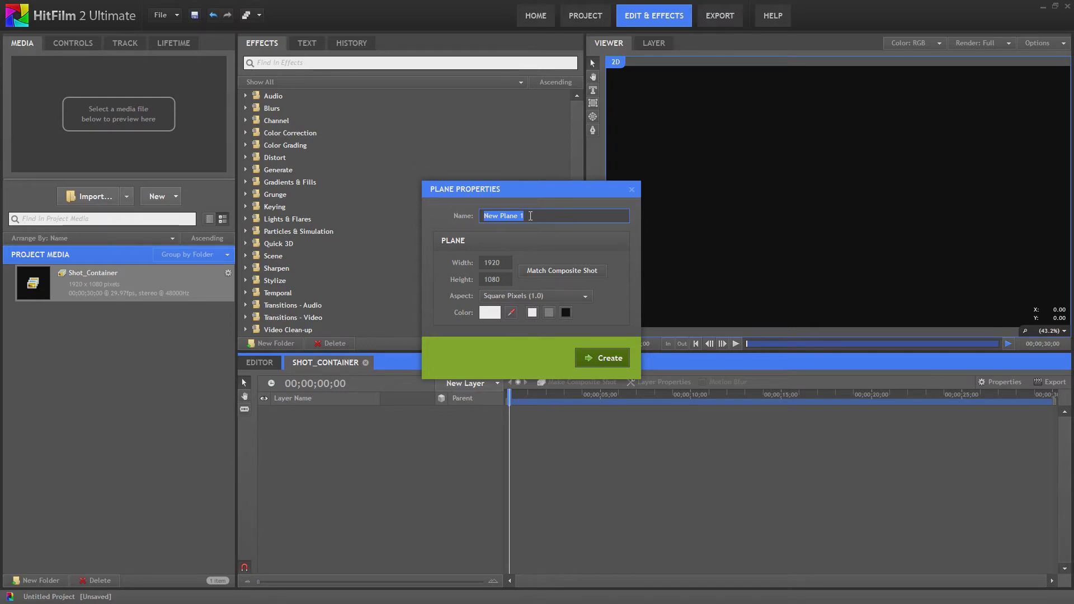
{"action": "type", "text": "Grid_Horizonta"}
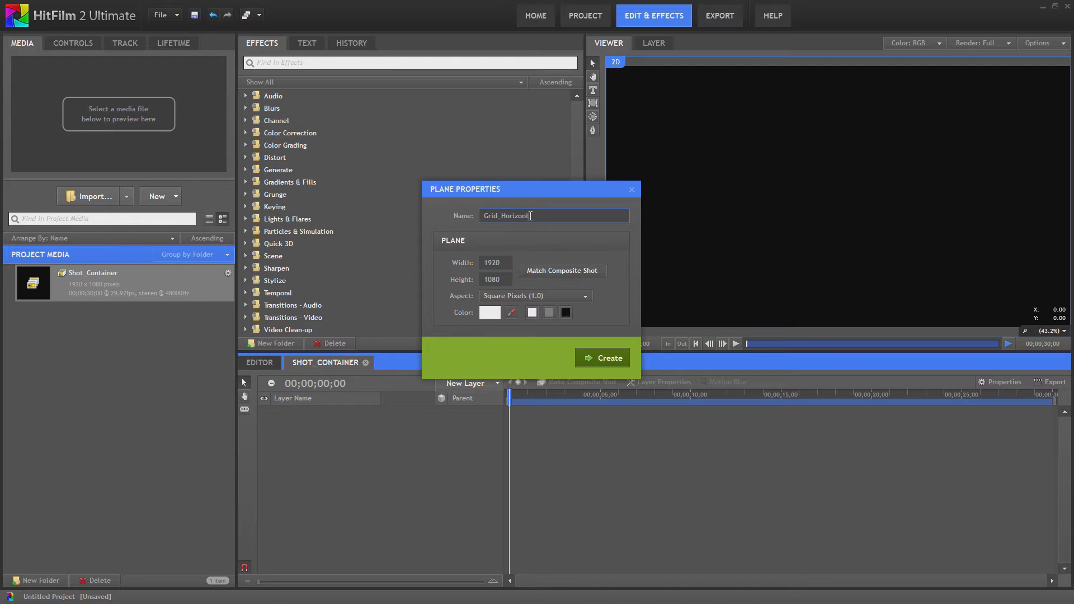
{"action": "type", "text": "l"}
{"action": "key", "text": "Return"}
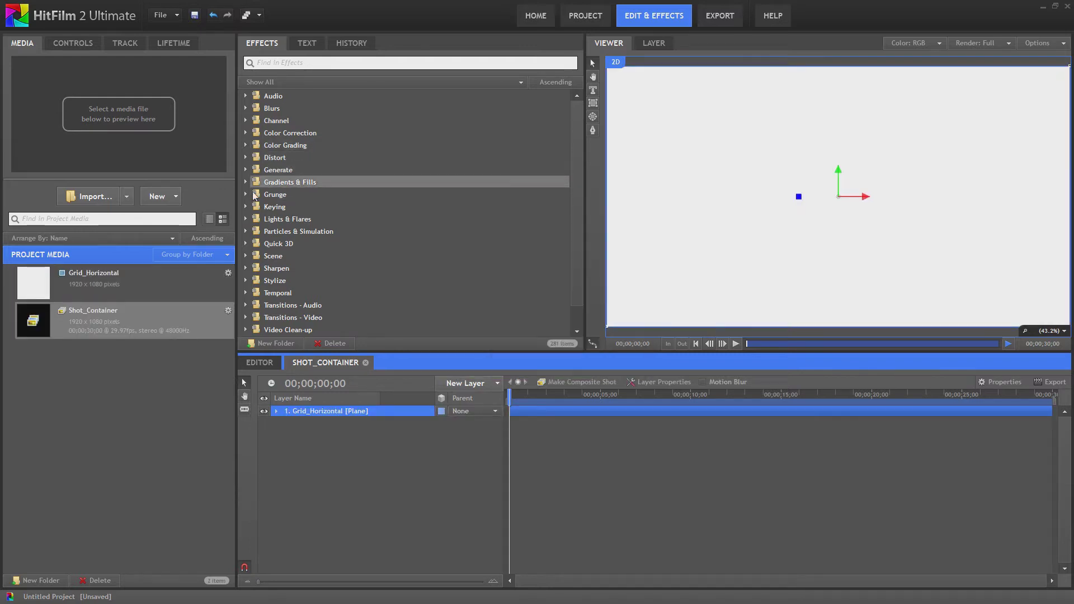
Apply the Atomic Particle effect from Particles & Simulation to Grid_Horizontal
{"action": "left_click", "coordinate": [244, 231]}
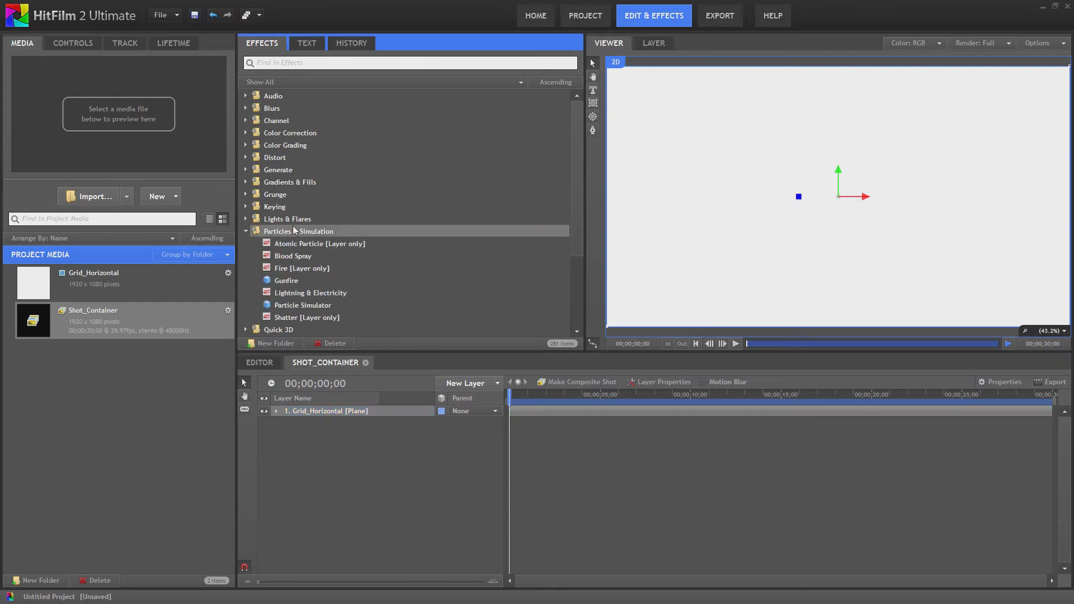
{"action": "scroll", "coordinate": [293, 226], "scroll_direction": "down", "scroll_amount": 1}
{"action": "left_click_drag", "start_coordinate": [296, 208], "coordinate": [319, 413]}
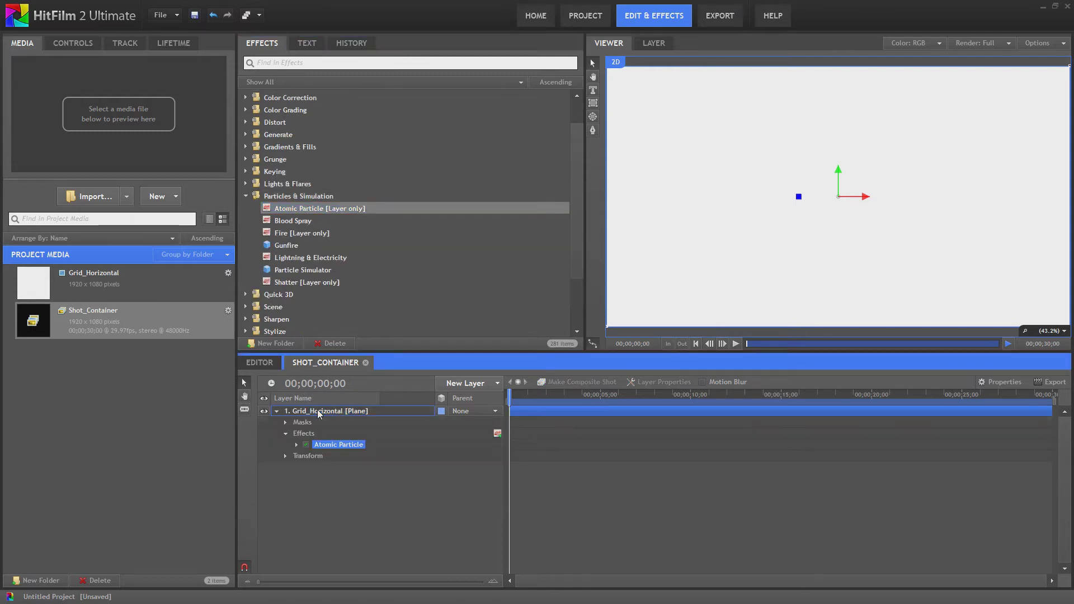
{"action": "double_click", "coordinate": [330, 445]}
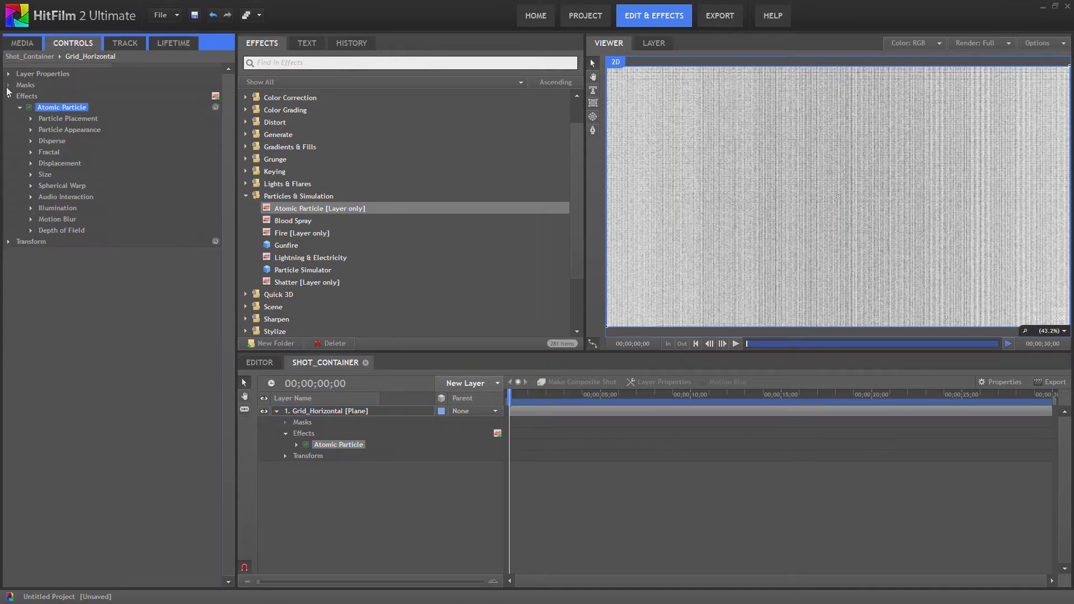
Set Atomic Particle's Number of Particles to X 1024 and Y 7
{"action": "left_click", "coordinate": [31, 118]}
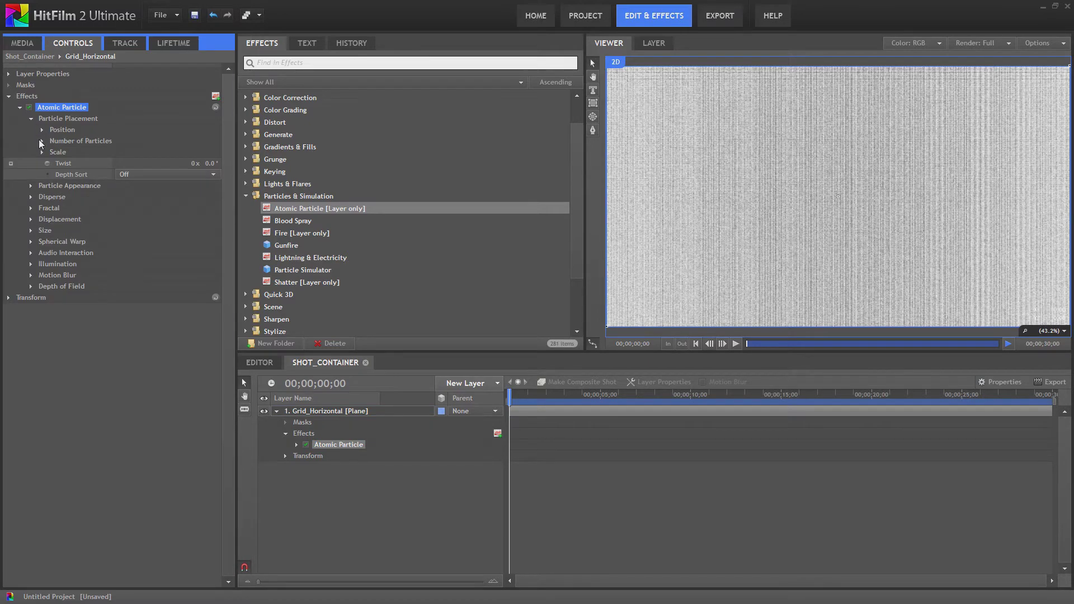
{"action": "left_click", "coordinate": [42, 141]}
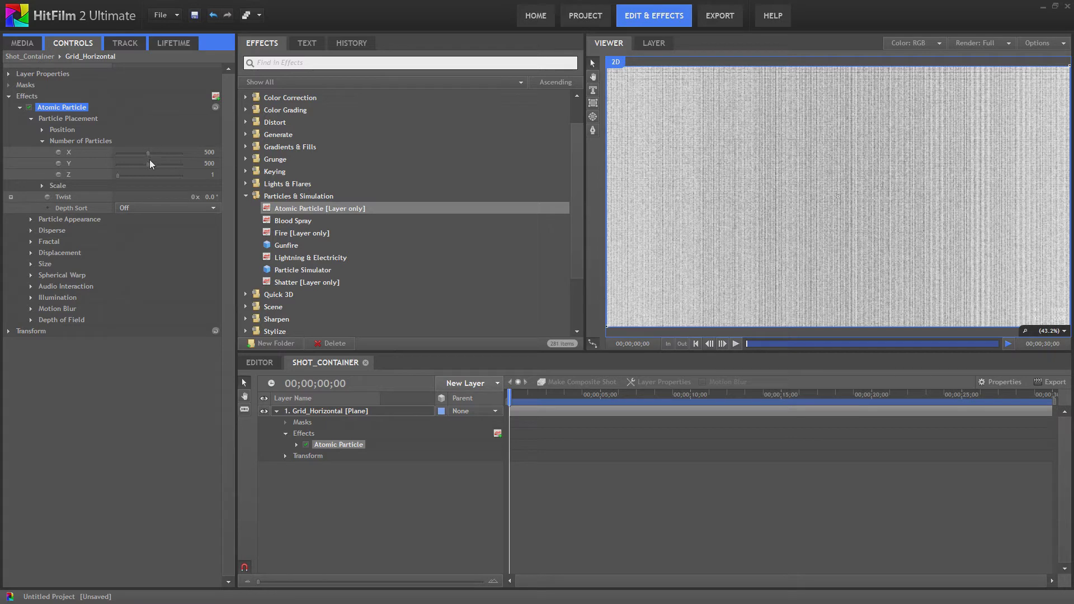
{"action": "left_click_drag", "start_coordinate": [149, 163], "coordinate": [207, 164]}
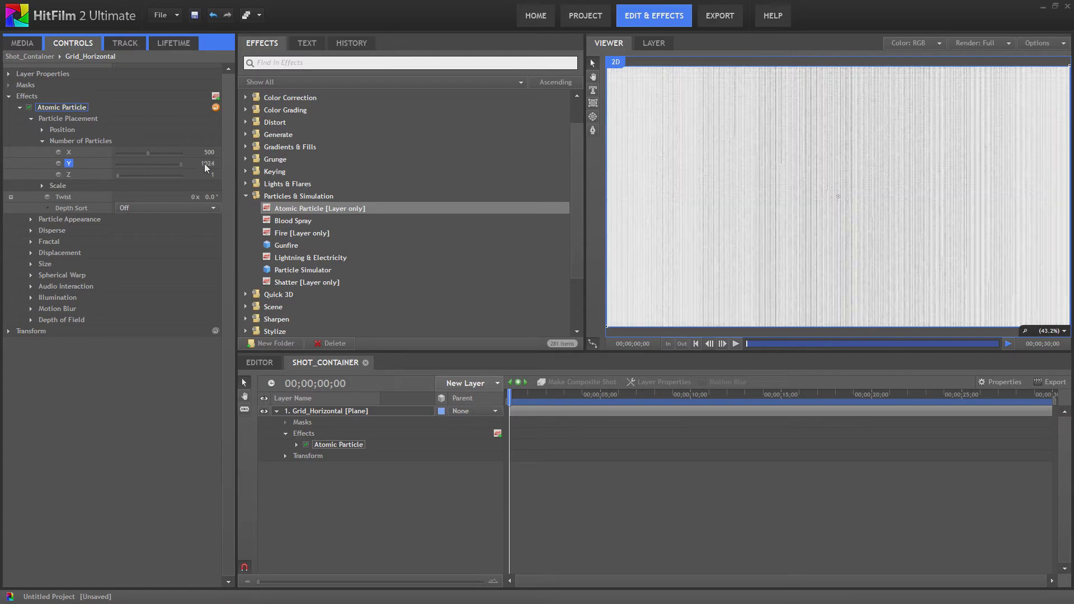
{"action": "left_click_drag", "start_coordinate": [181, 164], "coordinate": [164, 163]}
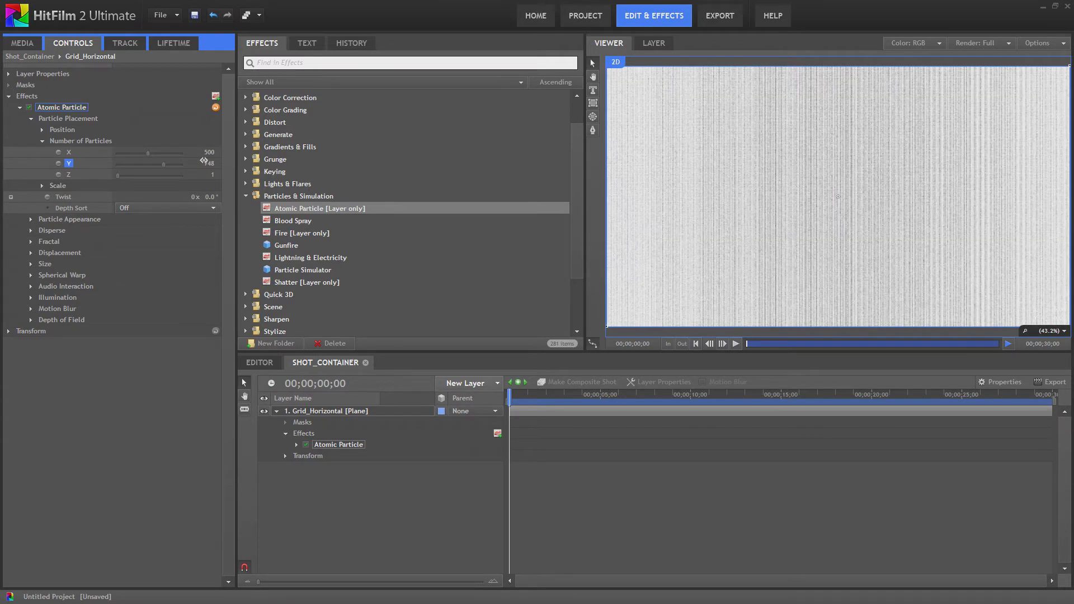
{"action": "left_click", "coordinate": [208, 163]}
{"action": "type", "text": "7"}
{"action": "key", "text": "Return"}
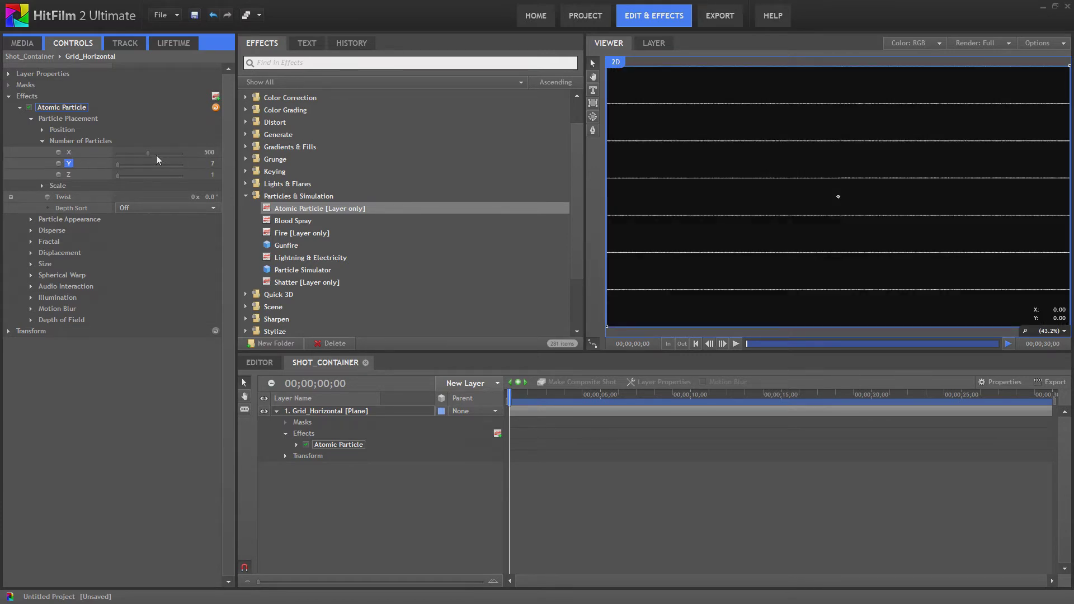
{"action": "left_click_drag", "start_coordinate": [149, 153], "coordinate": [190, 152]}
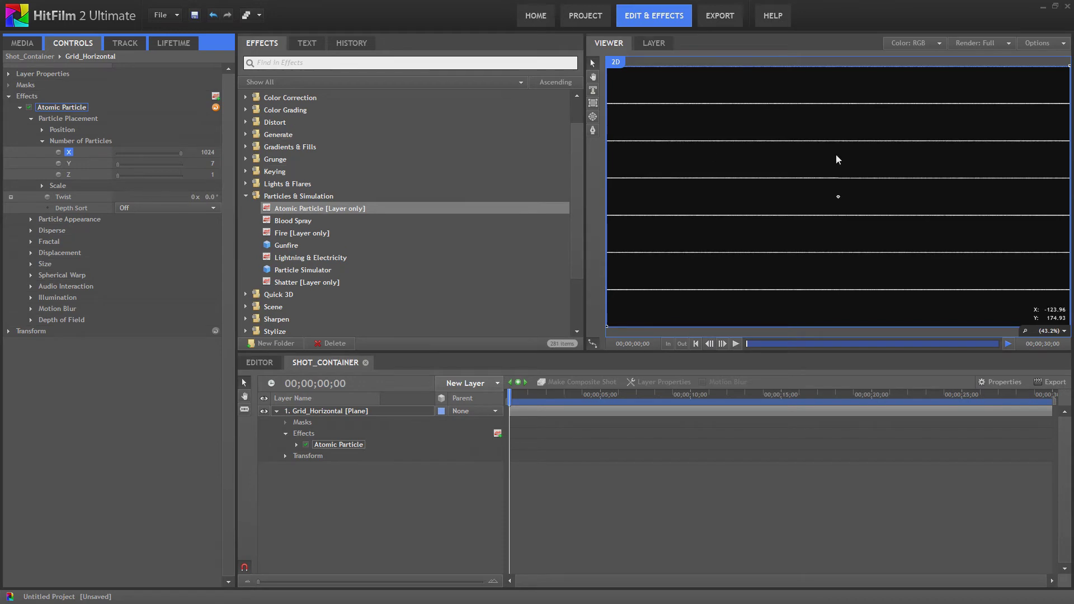
Set Size Random and Opacity Random to 0 for uniform white lines
{"action": "left_click", "coordinate": [32, 220]}
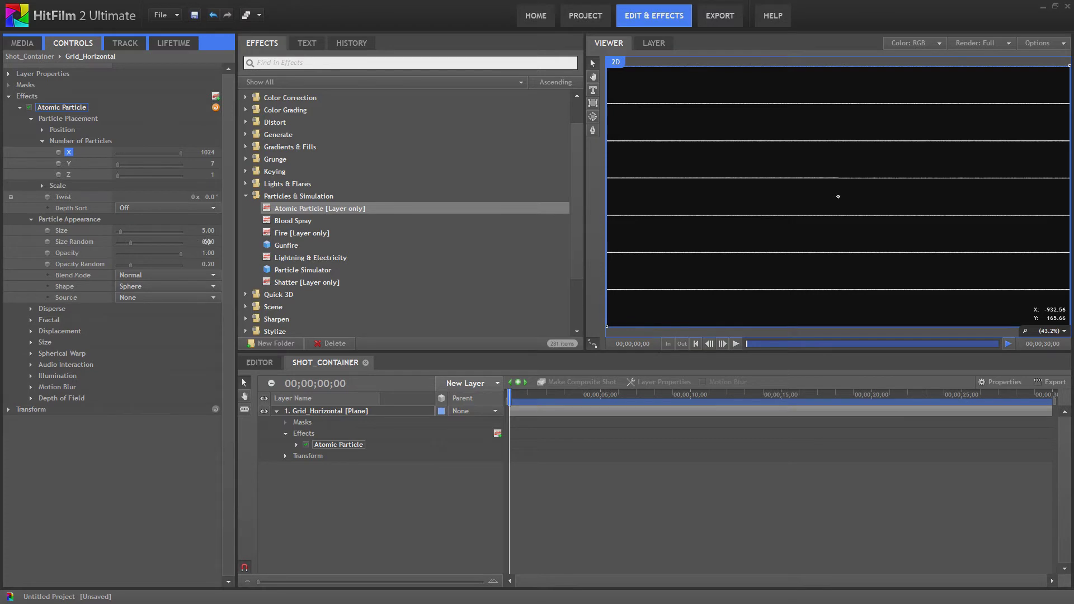
{"action": "left_click_drag", "start_coordinate": [207, 246], "coordinate": [207, 241]}
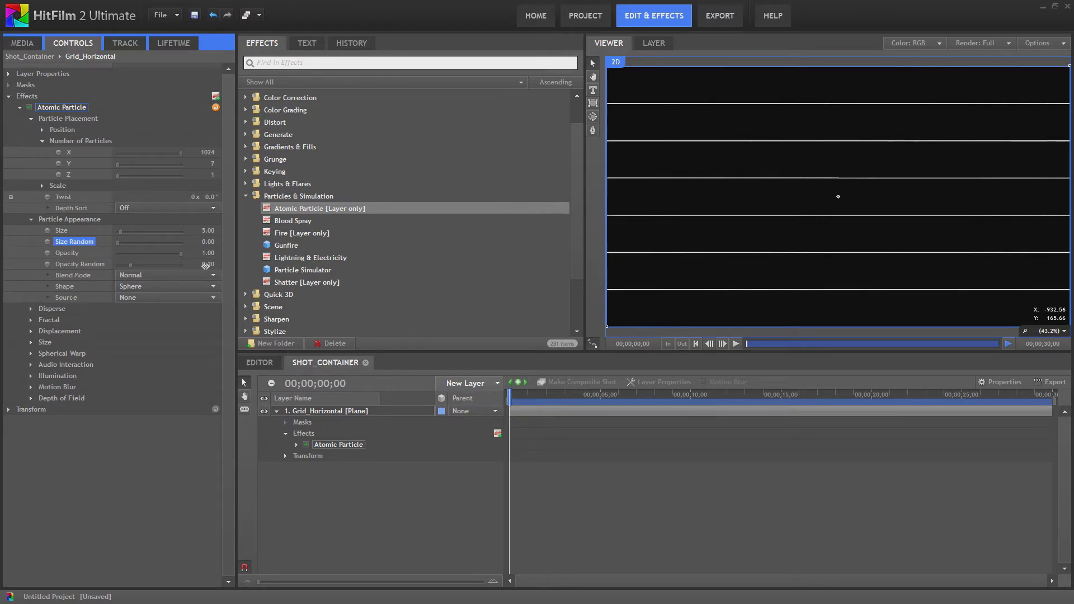
{"action": "left_click", "coordinate": [207, 264]}
{"action": "type", "text": "0"}
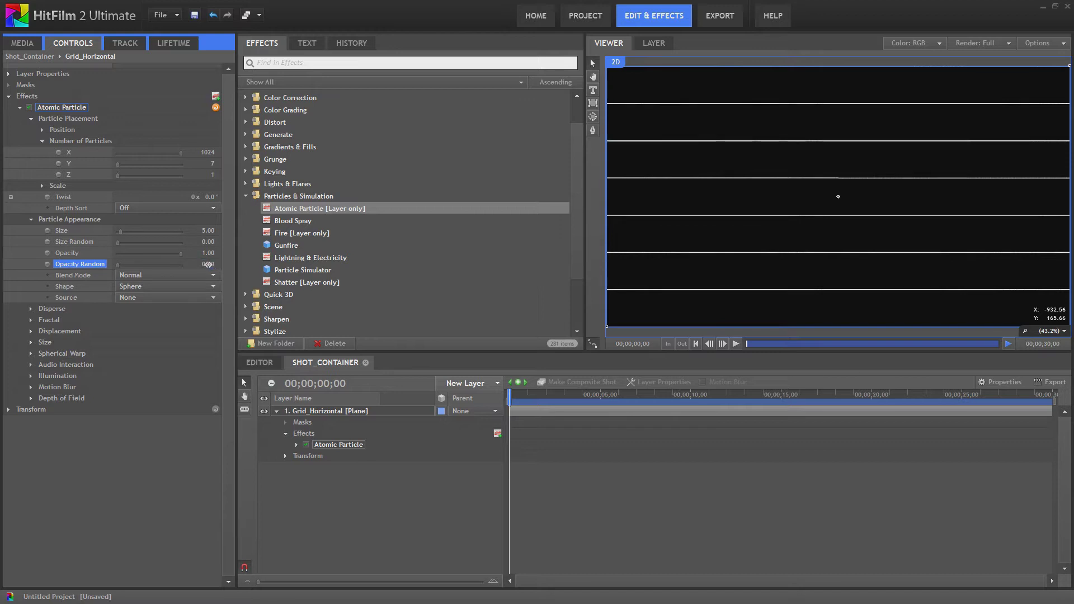
{"action": "key", "text": "Return"}
{"action": "left_click", "coordinate": [31, 218]}
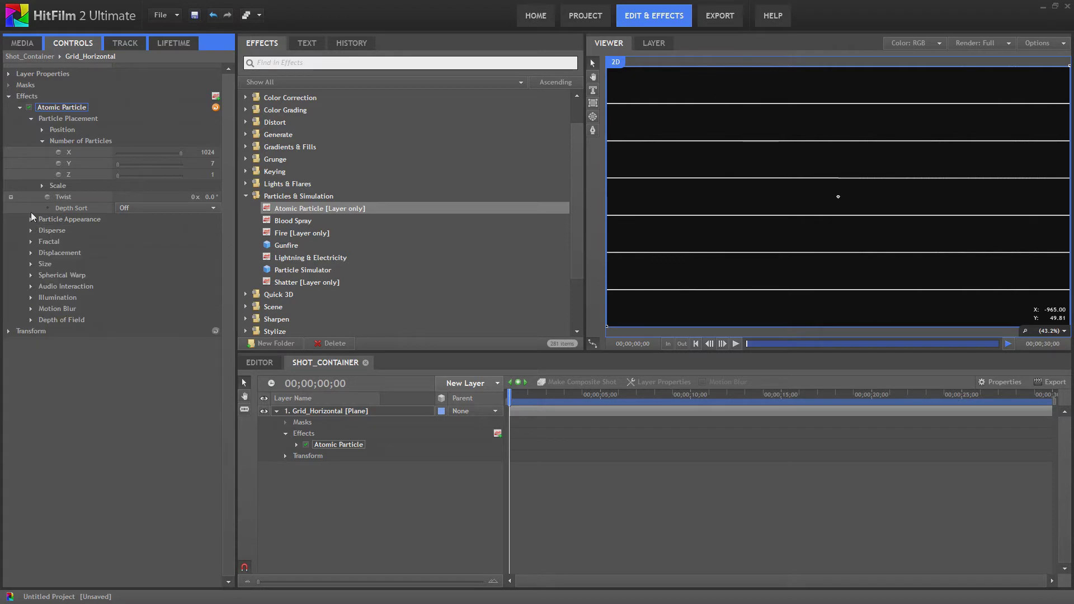
{"action": "left_click", "coordinate": [31, 118]}
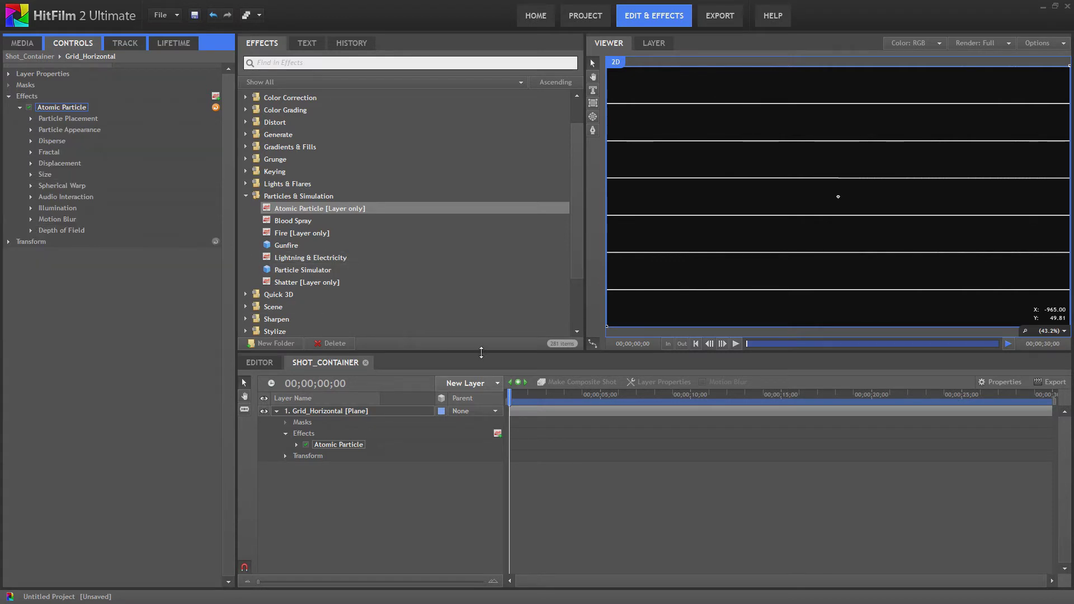
Add a new plane layer named Grid_vertical
{"action": "left_click", "coordinate": [488, 385]}
{"action": "left_click", "coordinate": [491, 414]}
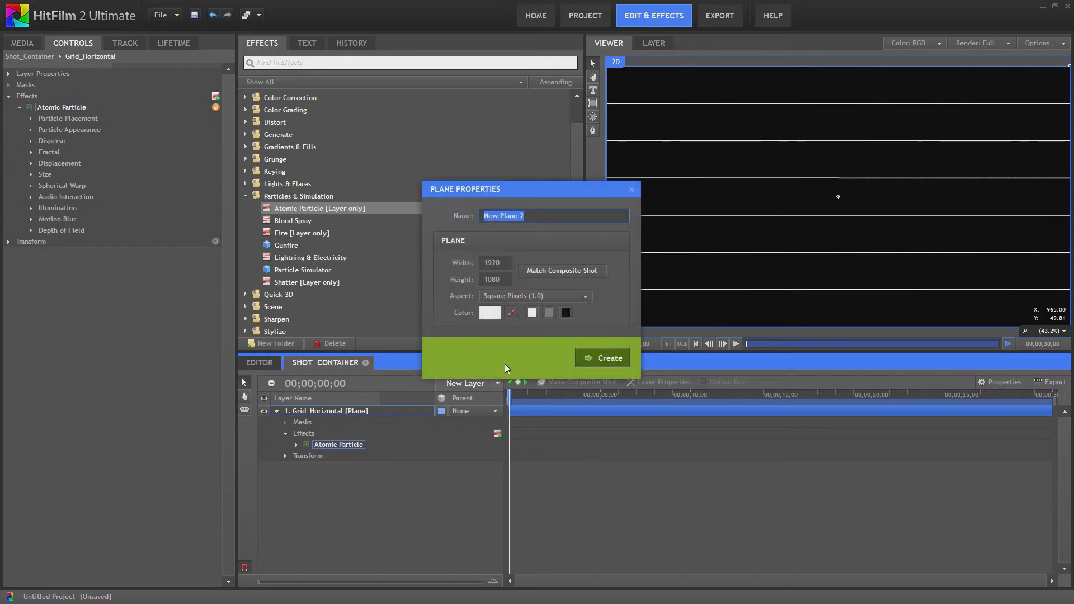
{"action": "type", "text": "Grid_ve"}
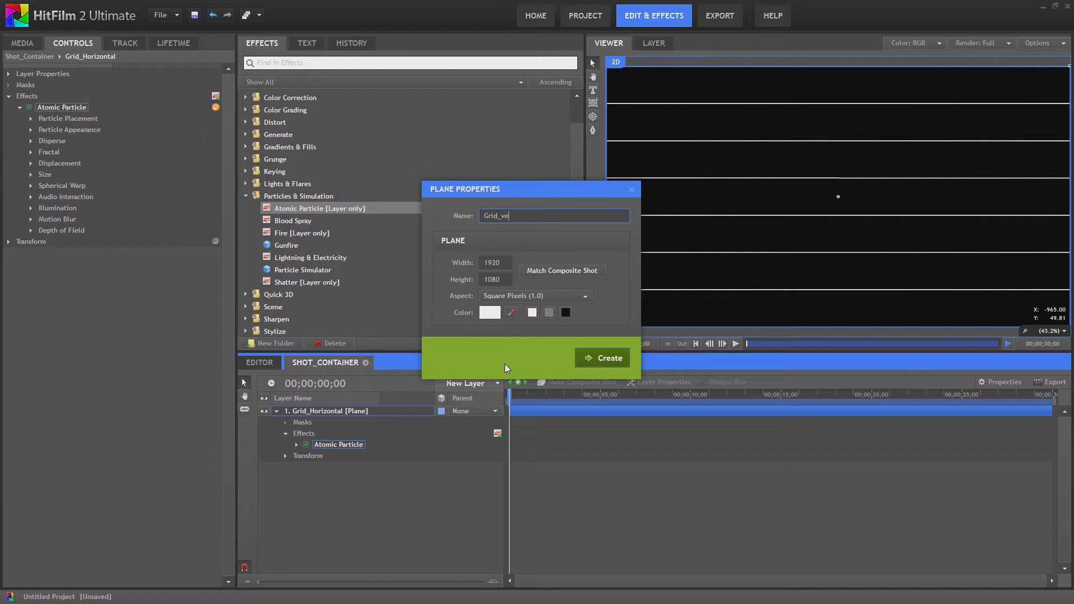
{"action": "type", "text": "rtical"}
{"action": "left_click", "coordinate": [595, 358]}
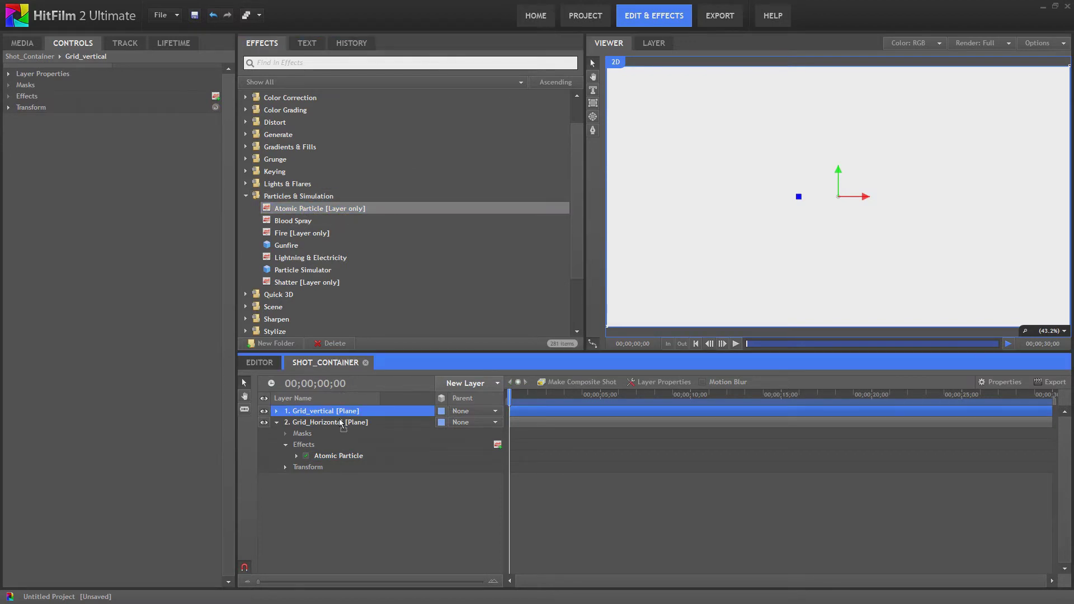
Paste Atomic Particle onto Grid_vertical and set particles to X 7, Y 1024
{"action": "key", "text": "ctrl+v"}
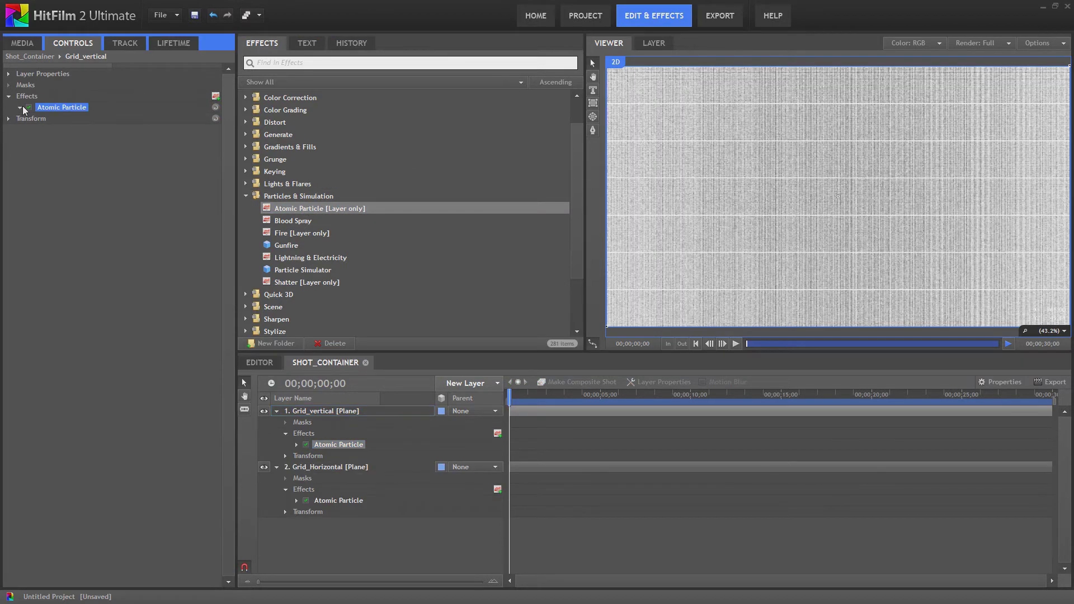
{"action": "left_click", "coordinate": [20, 107]}
{"action": "left_click", "coordinate": [35, 119]}
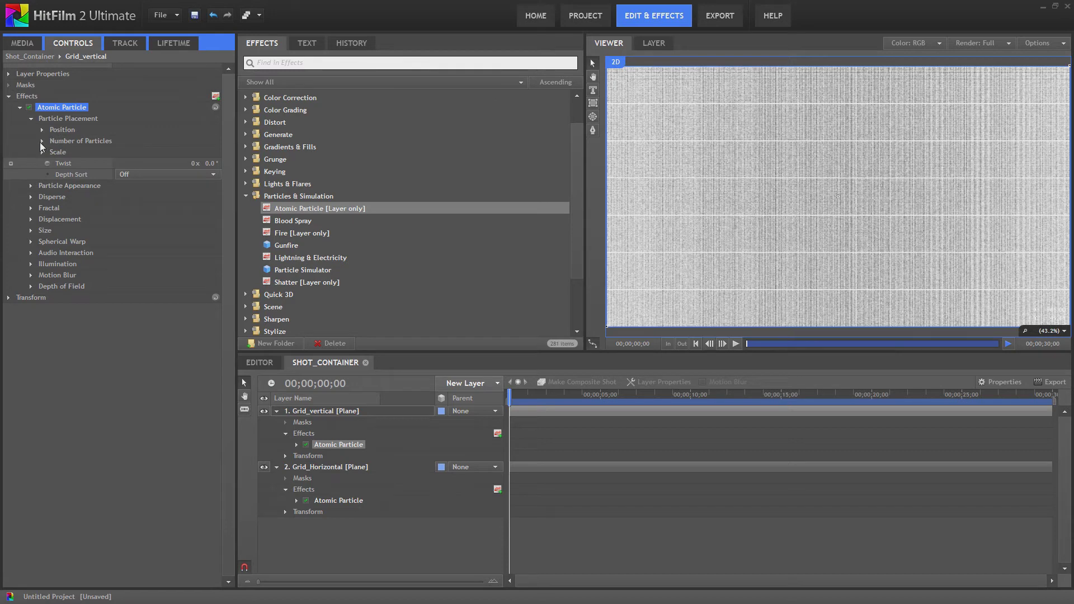
{"action": "left_click", "coordinate": [42, 142]}
{"action": "left_click_drag", "start_coordinate": [209, 152], "coordinate": [208, 152]}
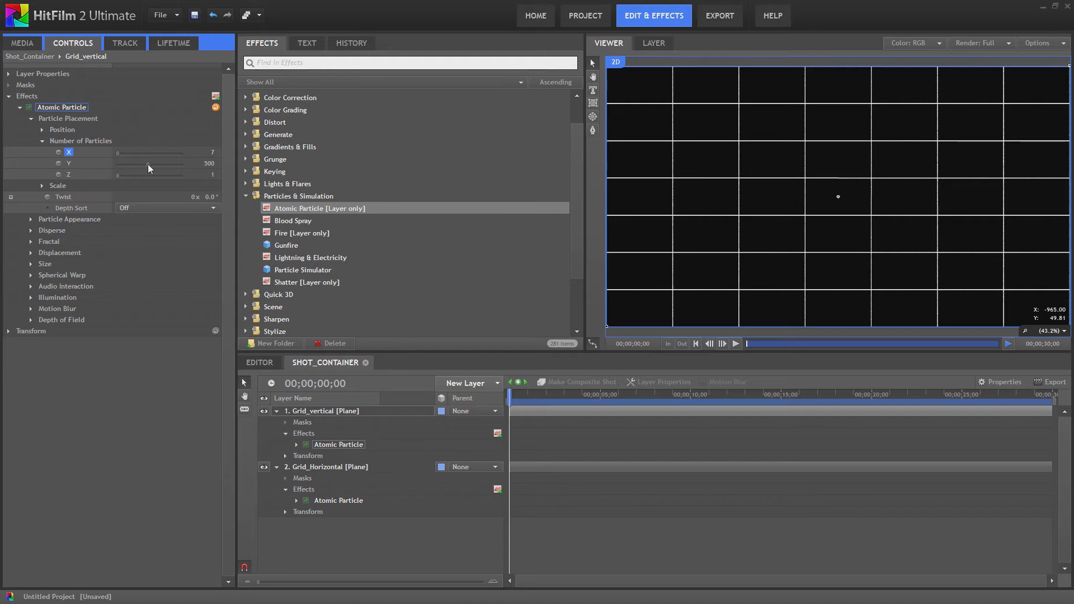
{"action": "left_click_drag", "start_coordinate": [148, 163], "coordinate": [219, 166]}
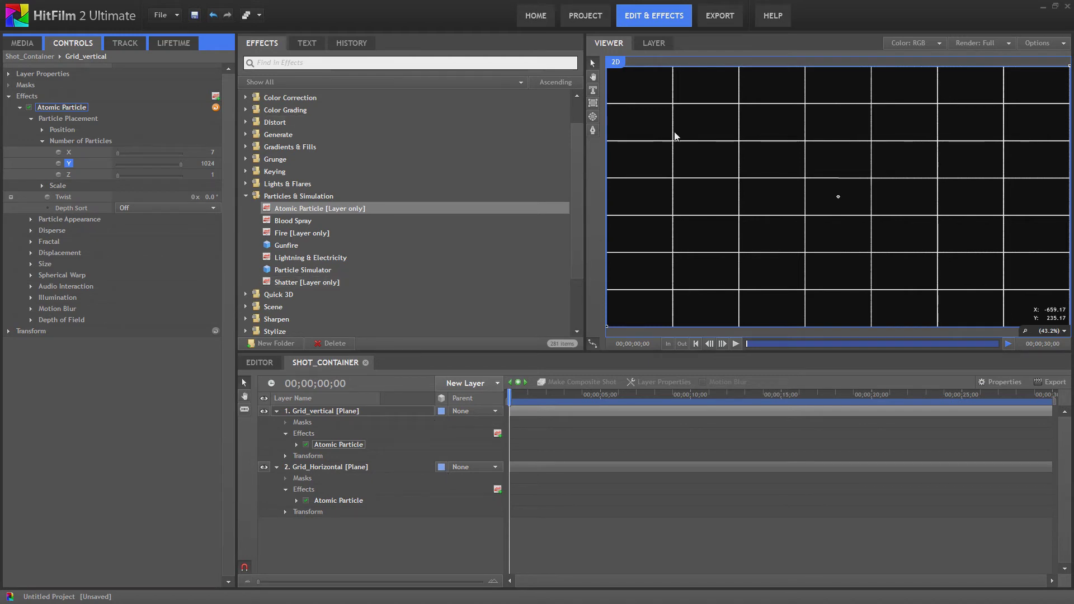
Set Grid_vertical's Size Random and Opacity Random to 0
{"action": "left_click", "coordinate": [32, 220]}
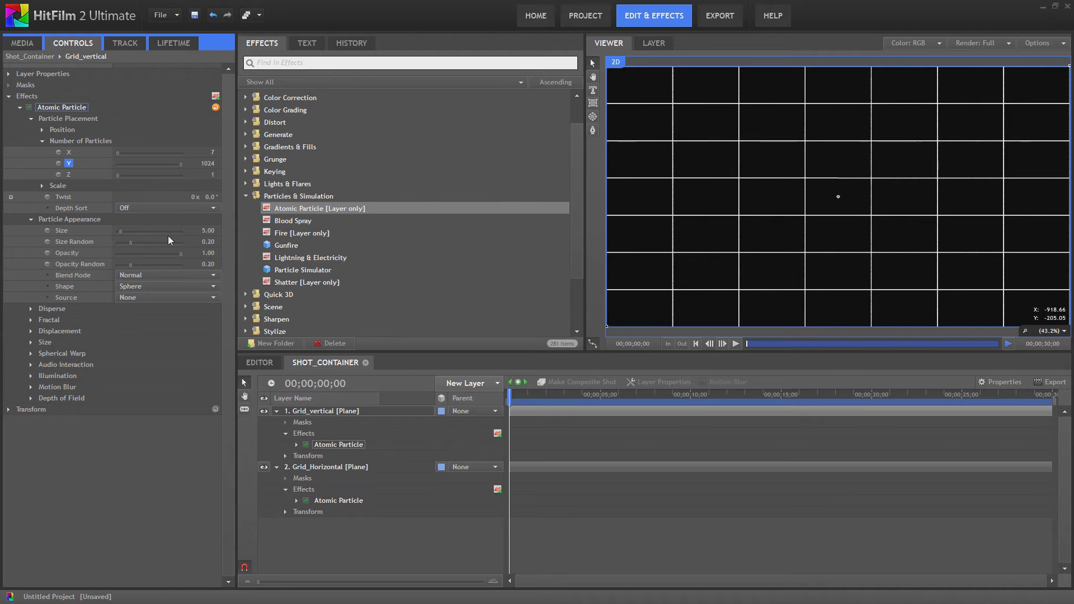
{"action": "left_click", "coordinate": [207, 241]}
{"action": "key", "text": "Return"}
{"action": "left_click", "coordinate": [208, 263]}
{"action": "type", "text": "0"}
{"action": "key", "text": "Return"}
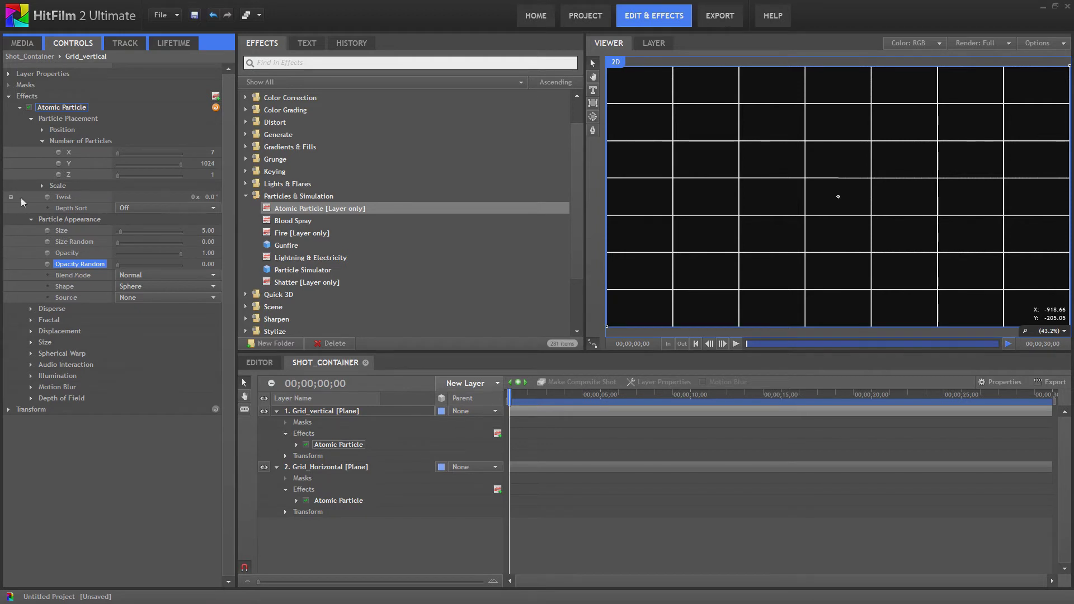
{"action": "left_click", "coordinate": [32, 121]}
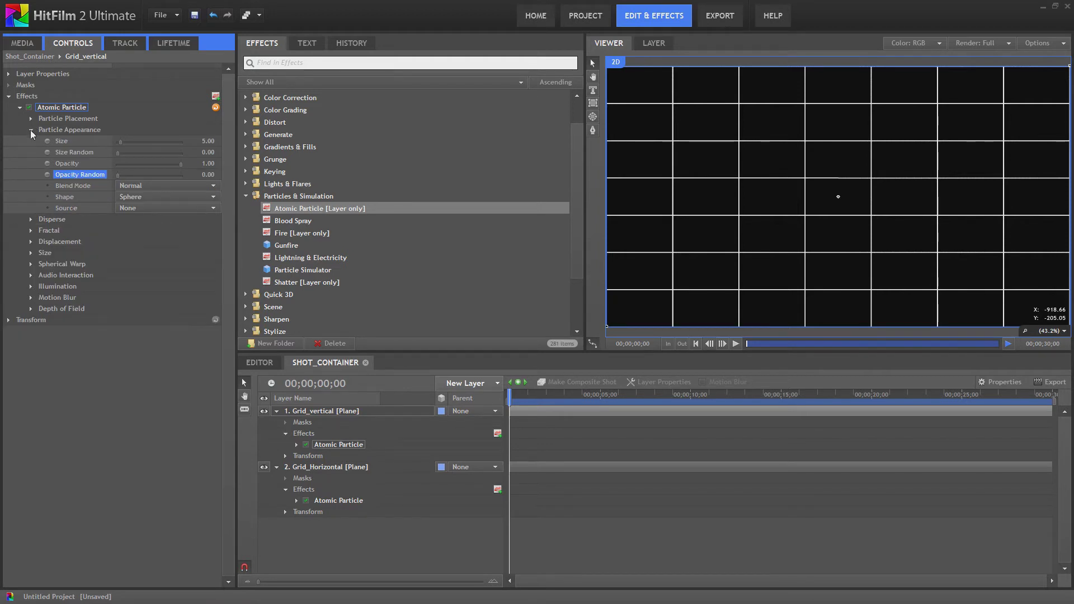
{"action": "left_click", "coordinate": [31, 130]}
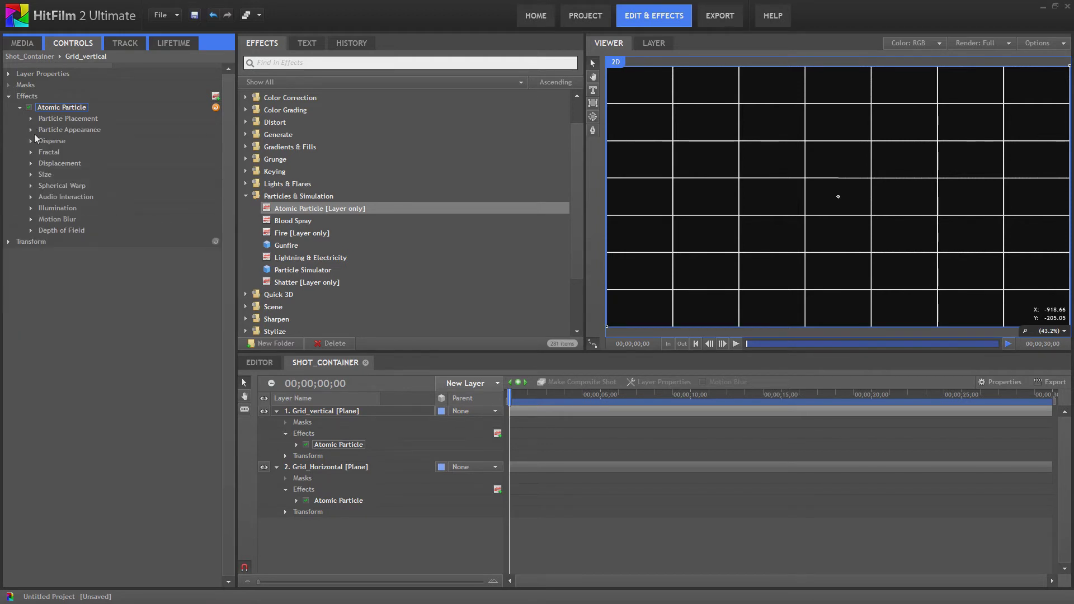
{"action": "left_click", "coordinate": [19, 108]}
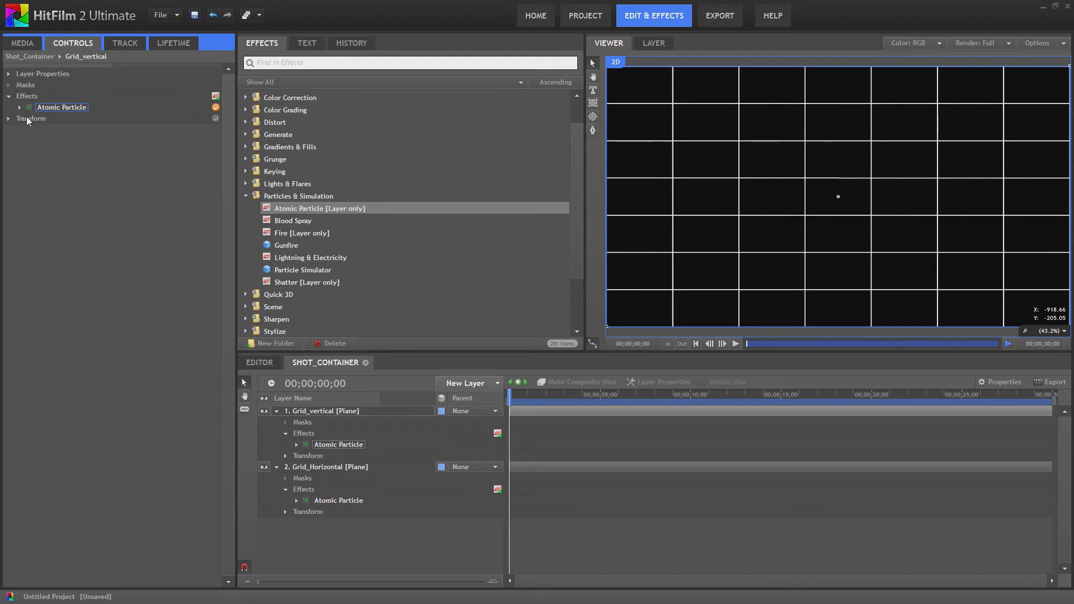
{"action": "left_click", "coordinate": [471, 385]}
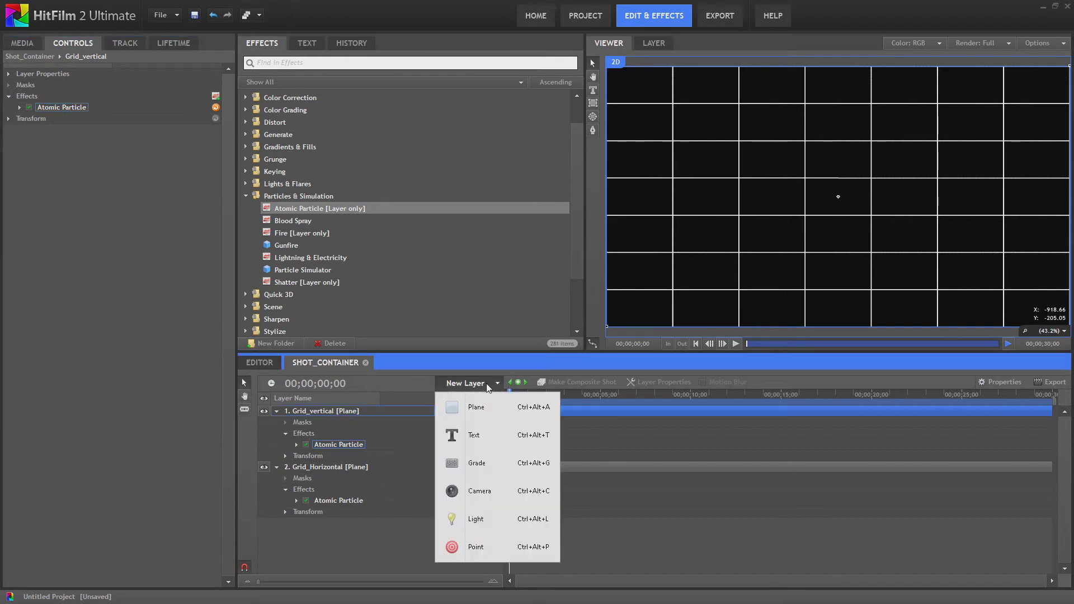
Add a grade layer and rename it Spherizer
{"action": "left_click", "coordinate": [480, 467]}
{"action": "right_click", "coordinate": [326, 415]}
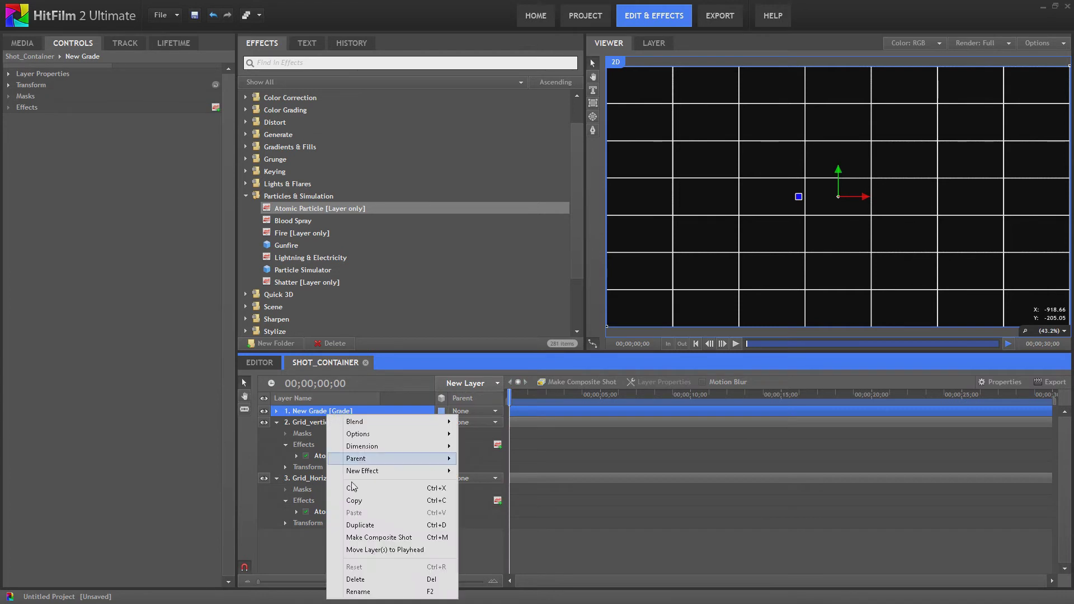
{"action": "left_click", "coordinate": [376, 591]}
{"action": "type", "text": "Sp"}
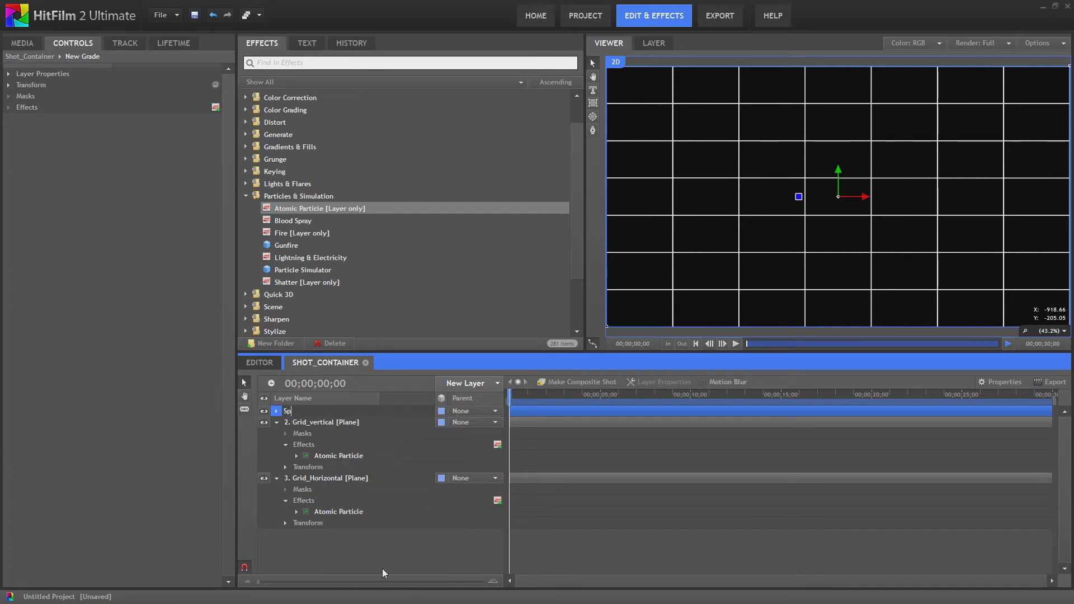
{"action": "type", "text": "herizer"}
{"action": "key", "text": "Return"}
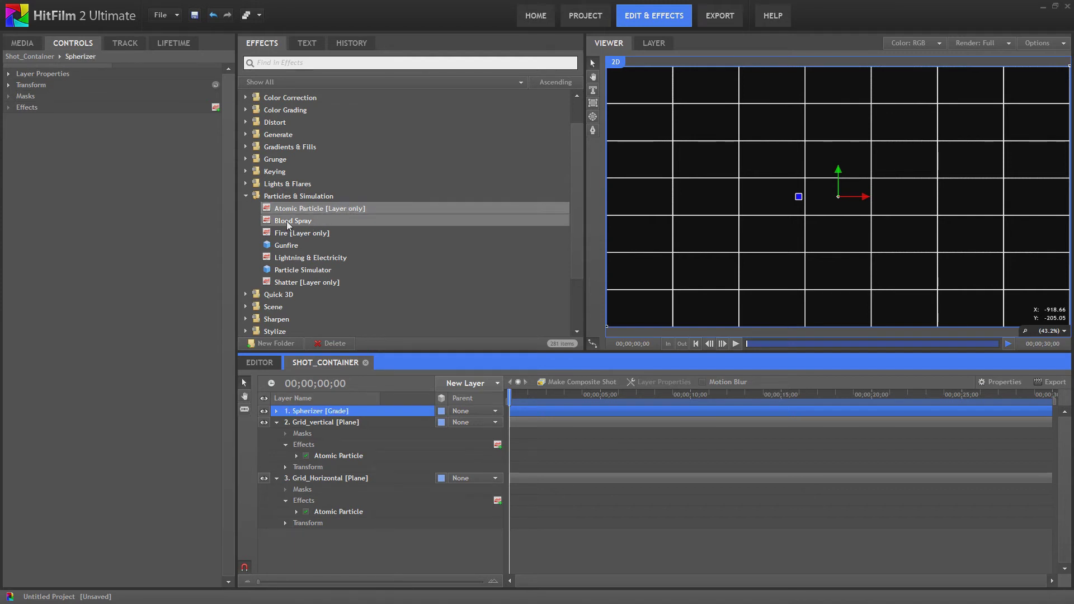
Apply the Generate > Sphere effect to the Spherizer layer
{"action": "left_click", "coordinate": [245, 135]}
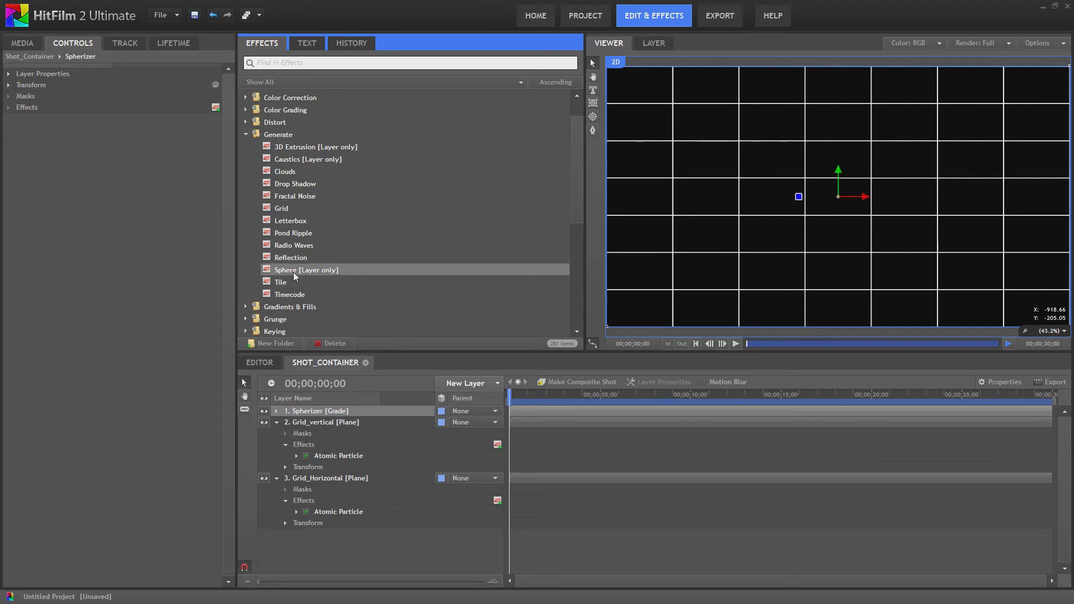
{"action": "left_click_drag", "start_coordinate": [296, 273], "coordinate": [335, 443]}
{"action": "left_click_drag", "start_coordinate": [332, 413], "coordinate": [332, 414]}
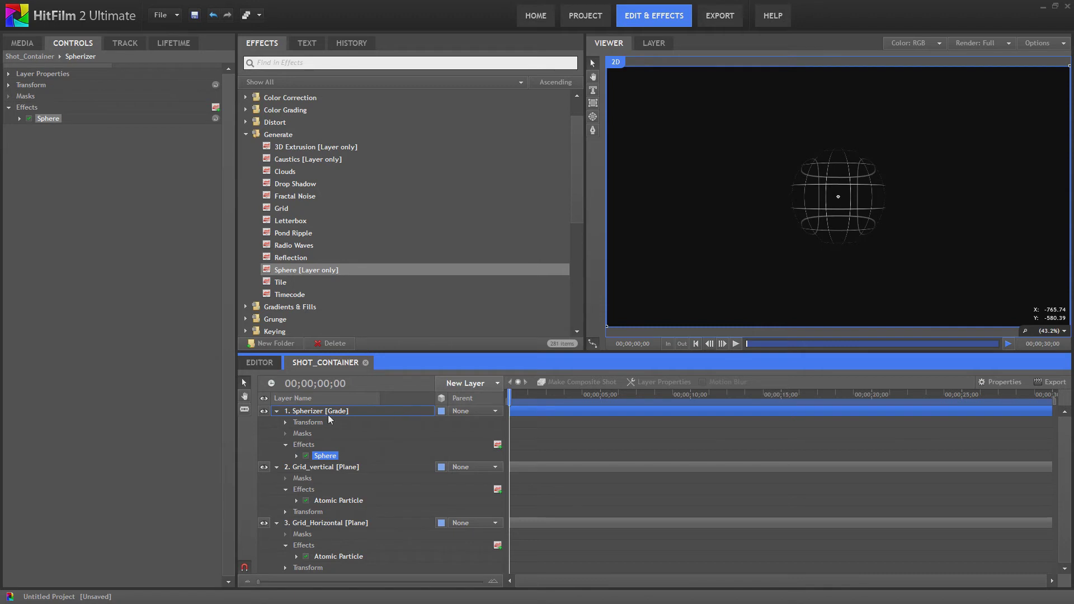
{"action": "left_click", "coordinate": [20, 118]}
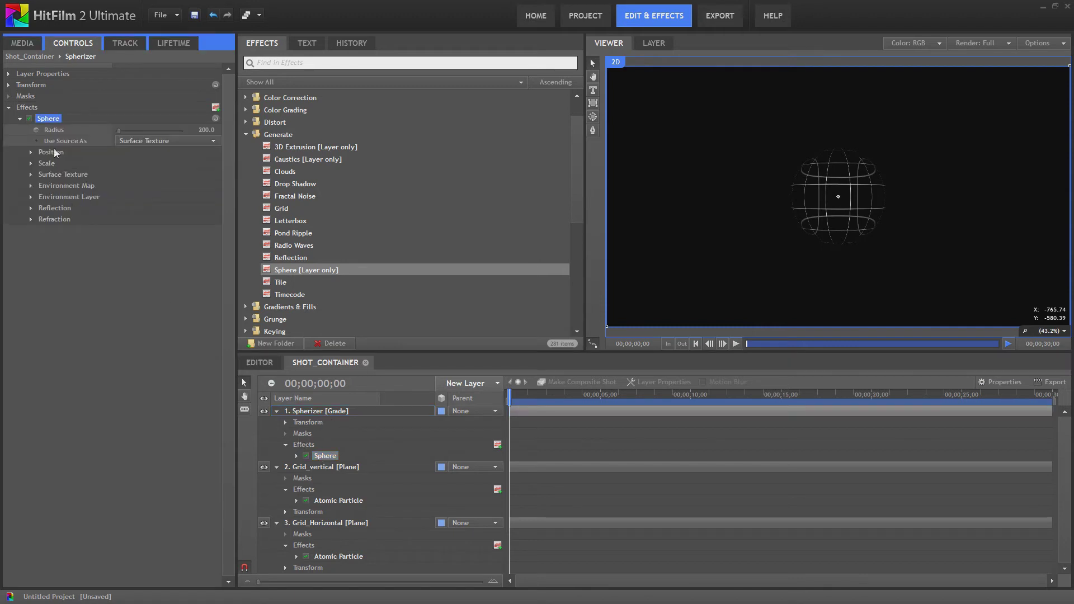
Set the Sphere radius to 400, keeping Reflection region at All
{"action": "left_click_drag", "start_coordinate": [118, 132], "coordinate": [120, 132]}
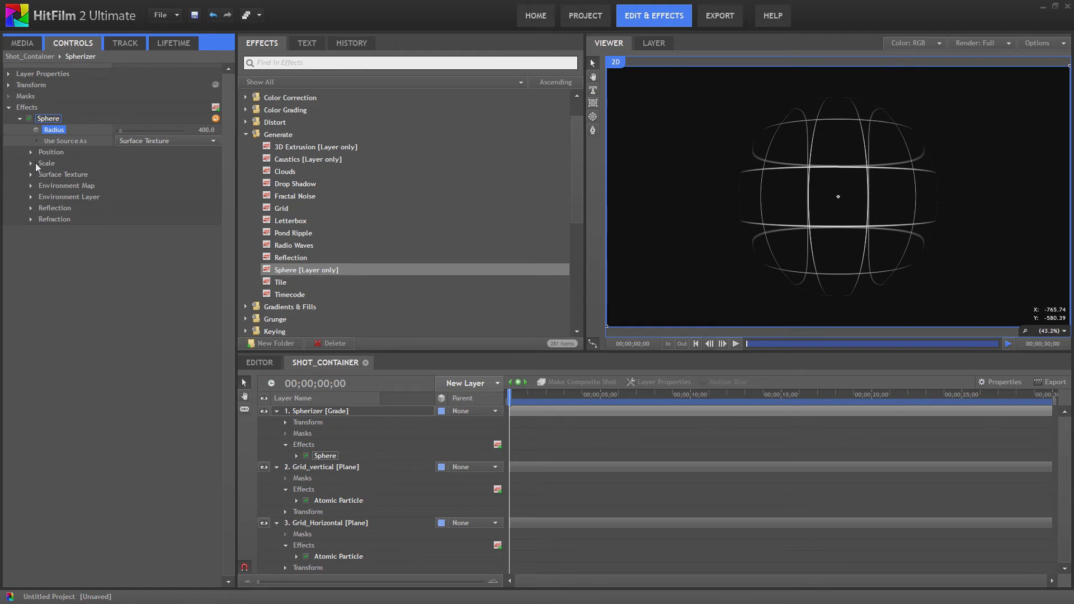
{"action": "left_click", "coordinate": [31, 207]}
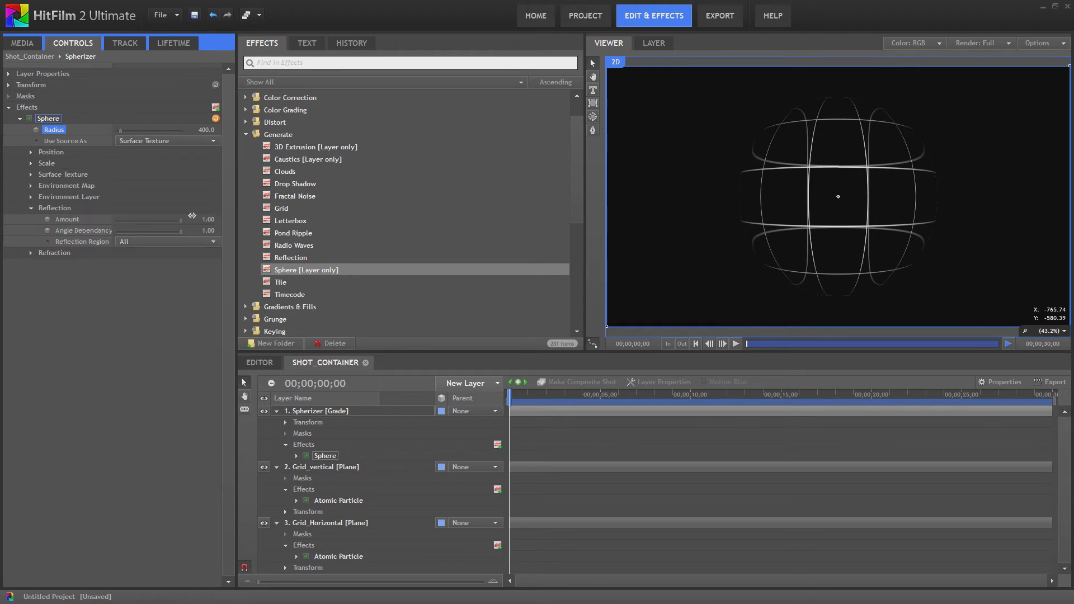
{"action": "left_click", "coordinate": [207, 240]}
{"action": "left_click", "coordinate": [189, 253]}
{"action": "left_click", "coordinate": [31, 253]}
{"action": "left_click", "coordinate": [277, 410]}
Set Grid_vertical's Atomic Particle Size to 25
{"action": "left_click", "coordinate": [334, 456]}
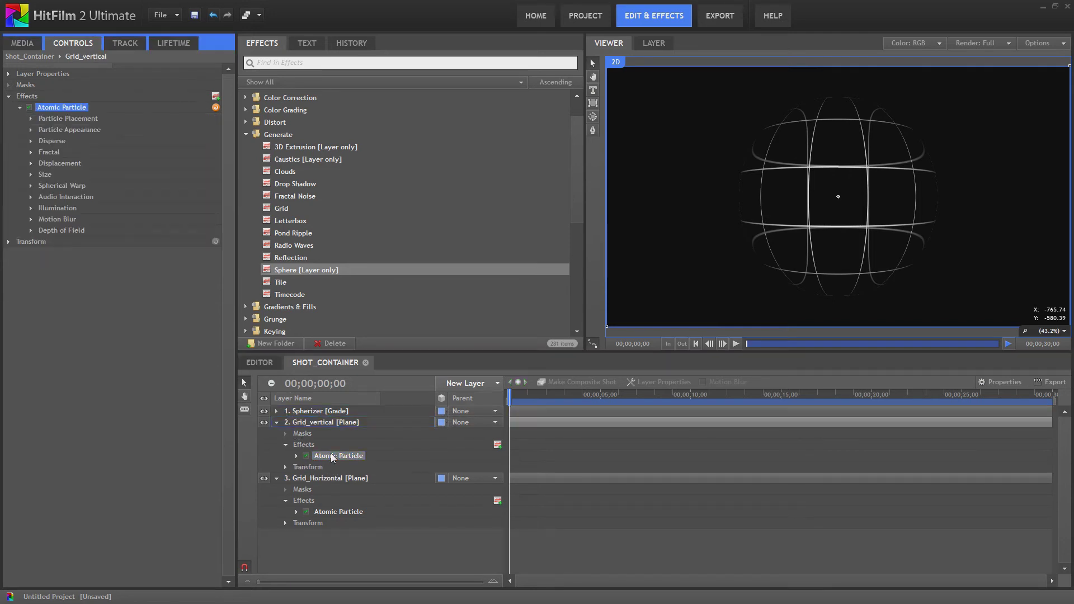
{"action": "left_click", "coordinate": [31, 130]}
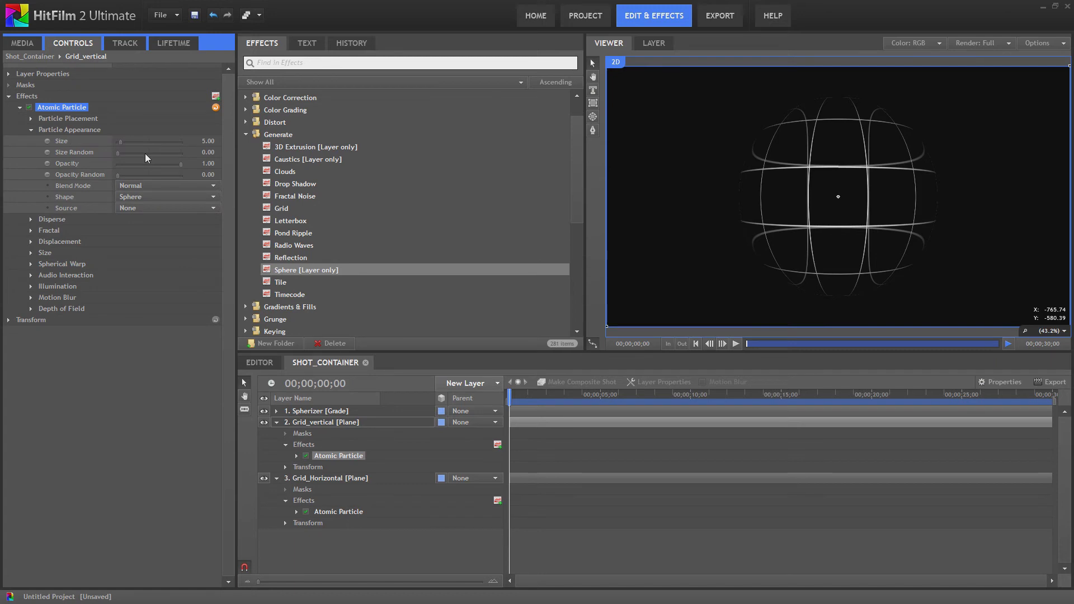
{"action": "left_click", "coordinate": [203, 141]}
{"action": "type", "text": "10"}
{"action": "key", "text": "Return"}
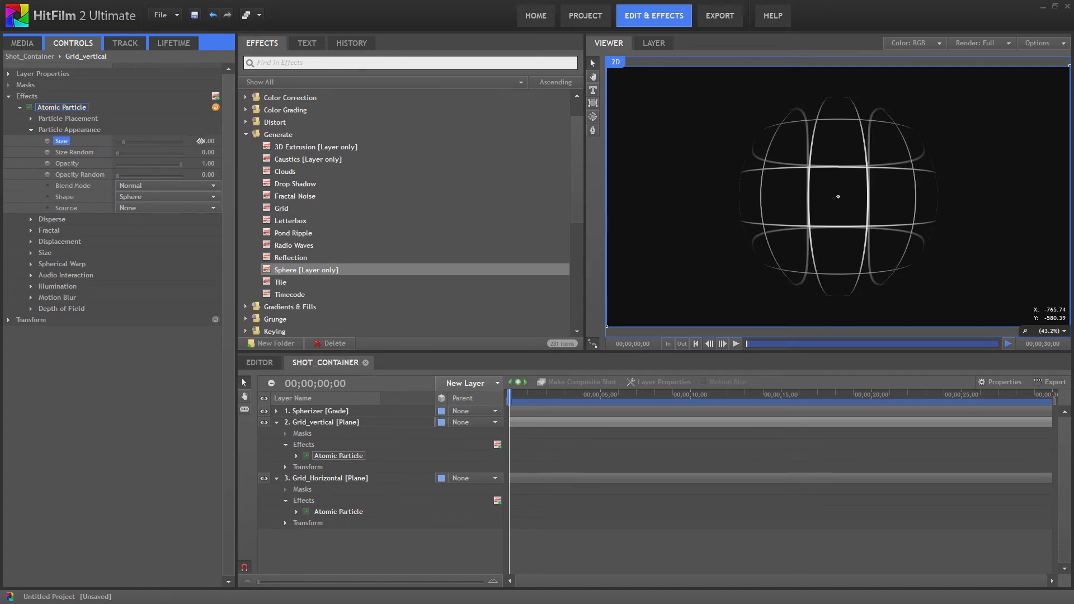
{"action": "left_click", "coordinate": [207, 142]}
{"action": "type", "text": "25"}
{"action": "key", "text": "Return"}
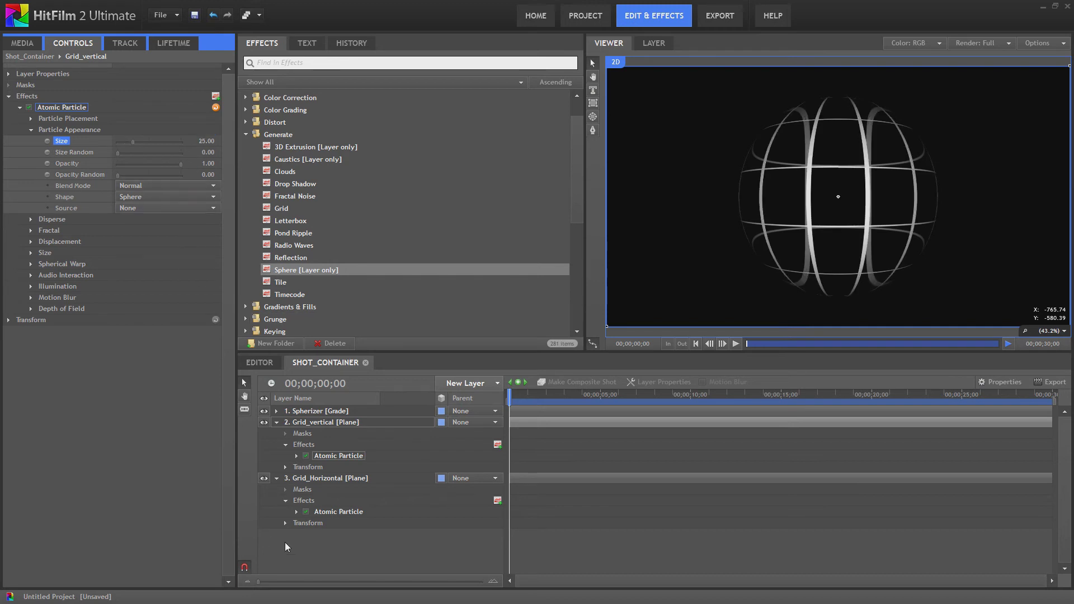
Set Grid_Horizontal's Atomic Particle Size to 25
{"action": "left_click", "coordinate": [329, 512]}
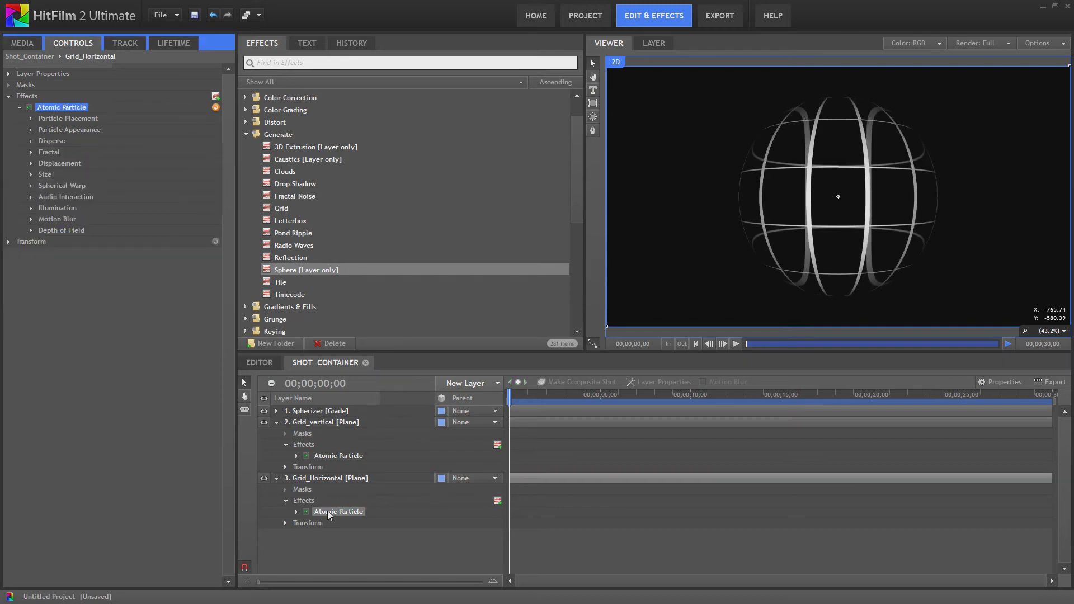
{"action": "left_click", "coordinate": [31, 130]}
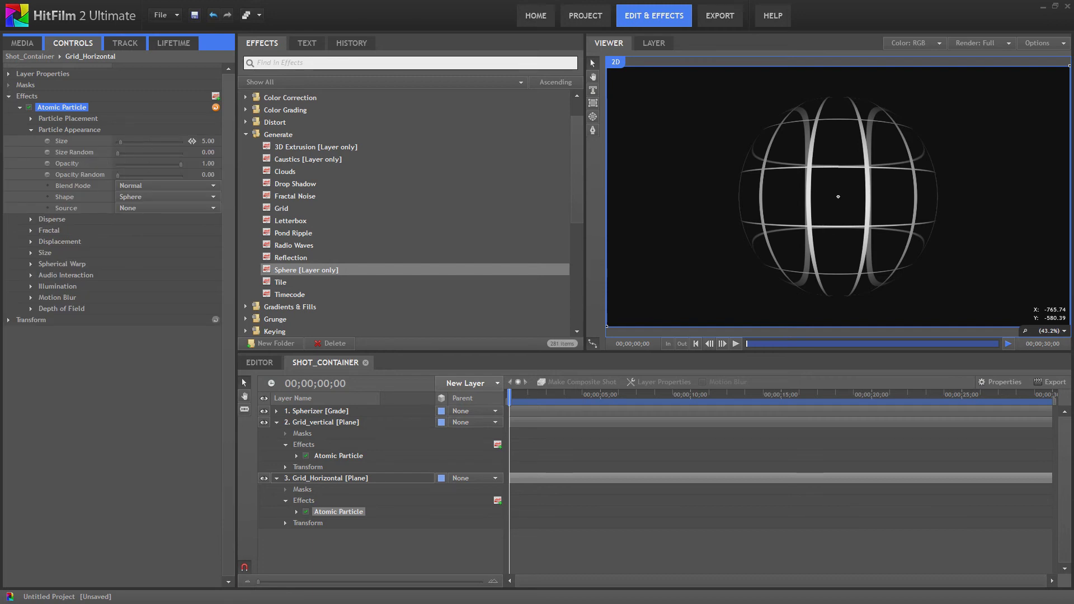
{"action": "left_click", "coordinate": [208, 141]}
{"action": "type", "text": "25"}
{"action": "key", "text": "Return"}
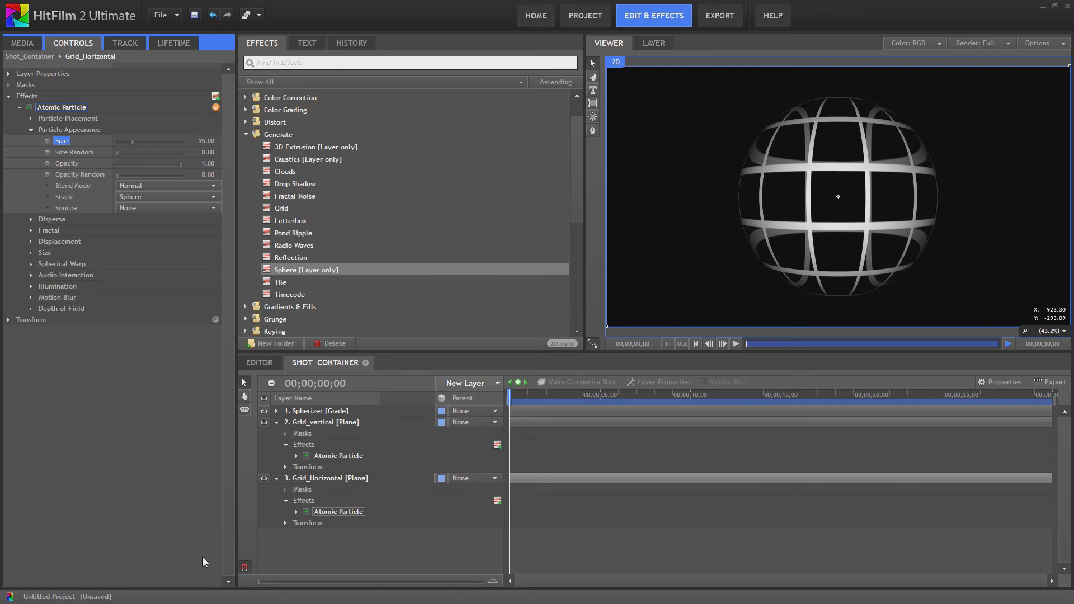
{"action": "left_click", "coordinate": [277, 478]}
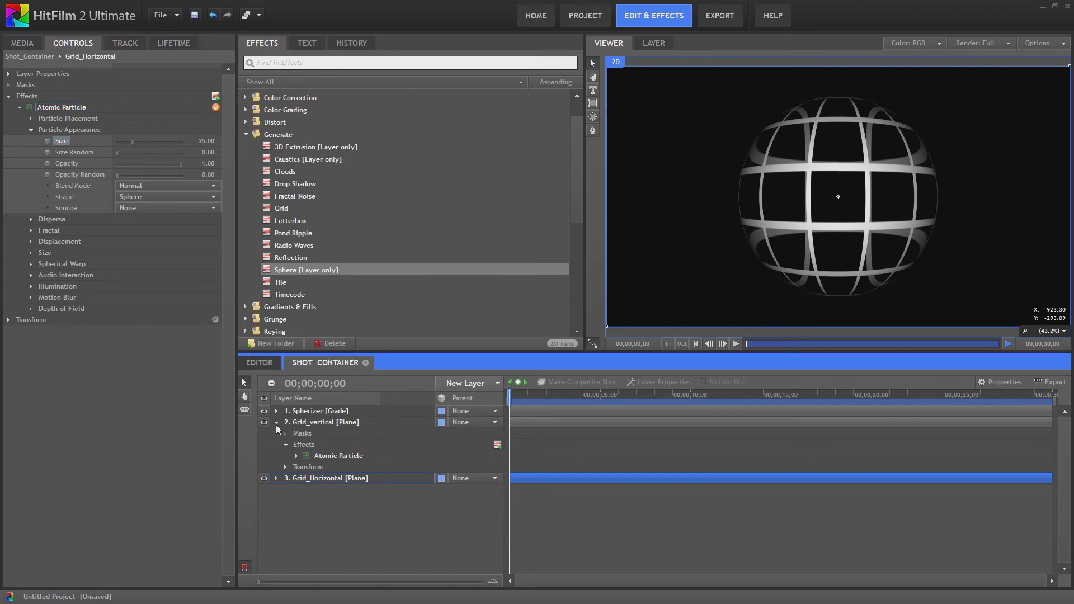
Add a new Point layer to the shot and make it 3D
{"action": "left_click", "coordinate": [276, 423]}
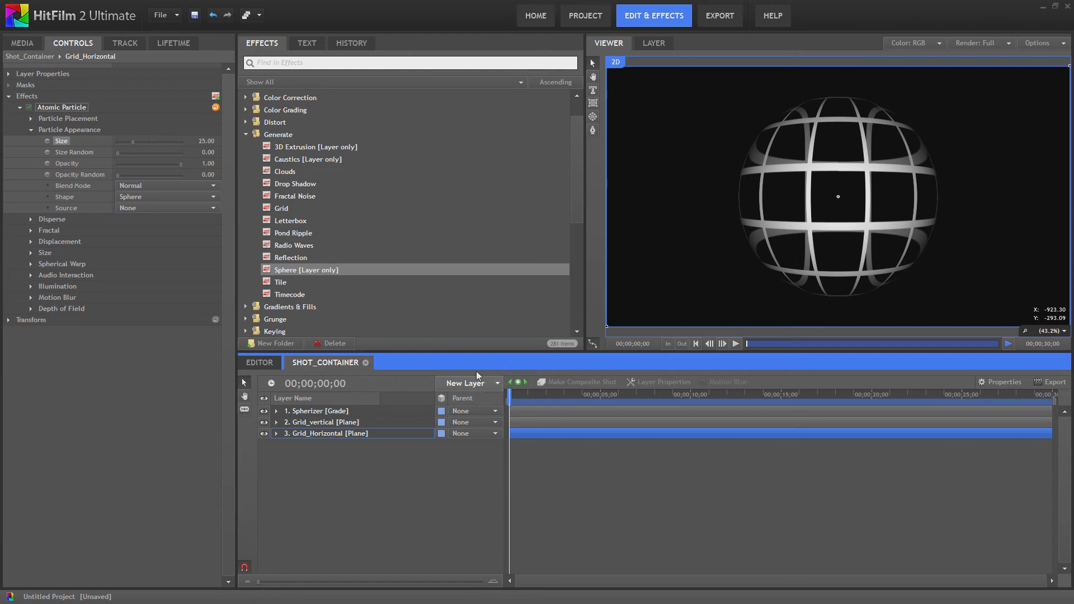
{"action": "left_click", "coordinate": [481, 386]}
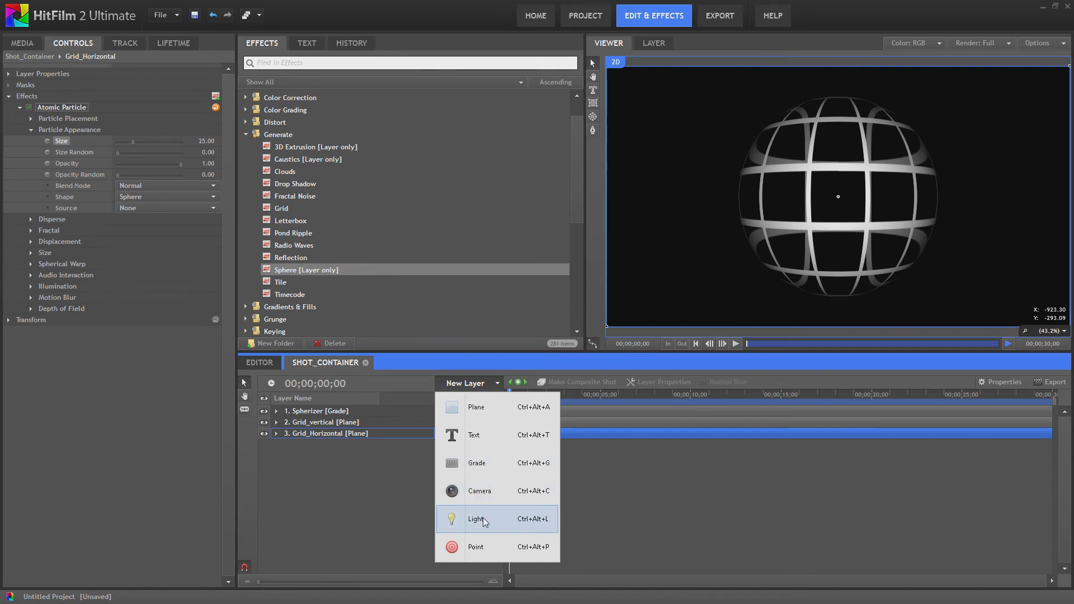
{"action": "left_click", "coordinate": [482, 549]}
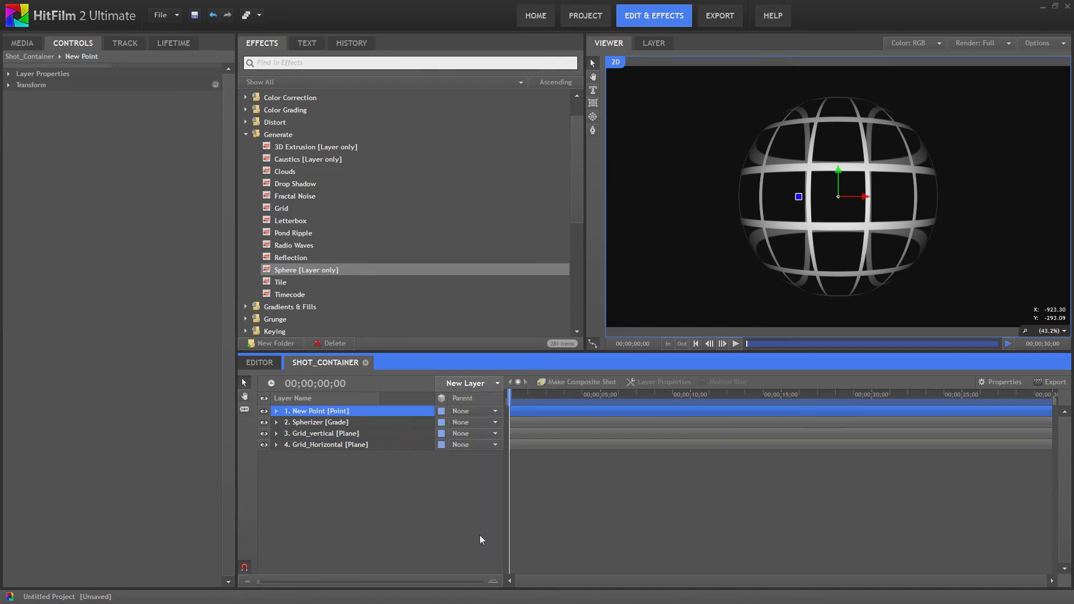
{"action": "left_click", "coordinate": [441, 411]}
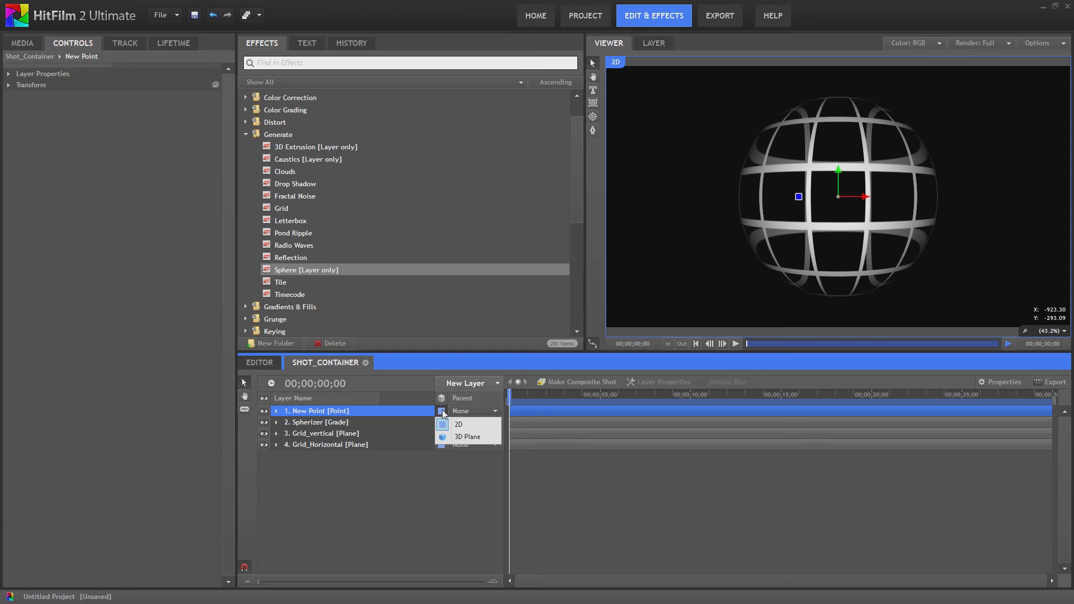
{"action": "left_click", "coordinate": [439, 439]}
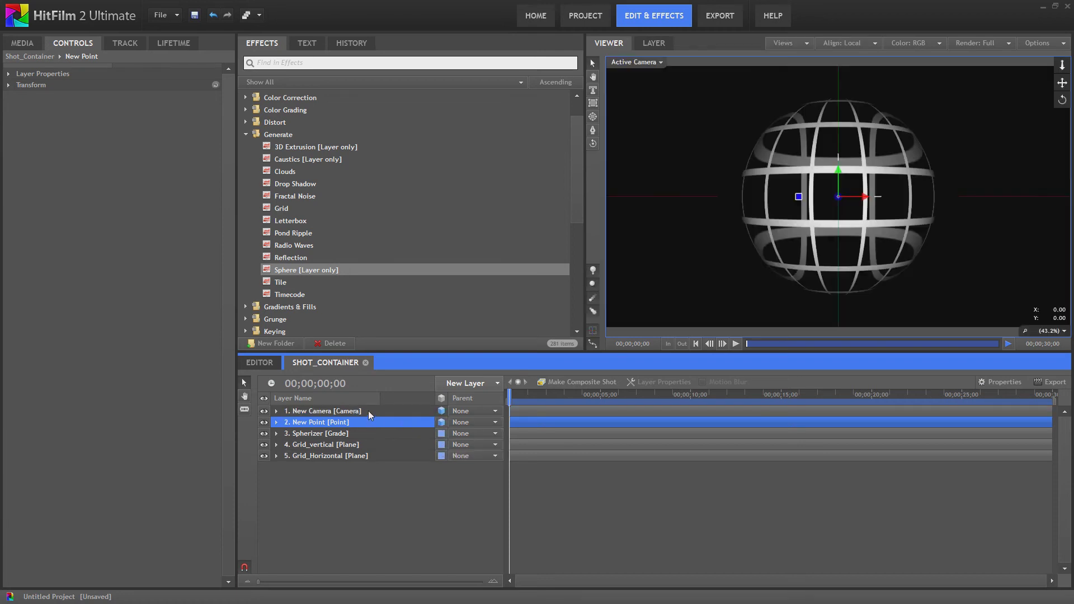
Rename the point layer to Rotator
{"action": "right_click", "coordinate": [358, 426]}
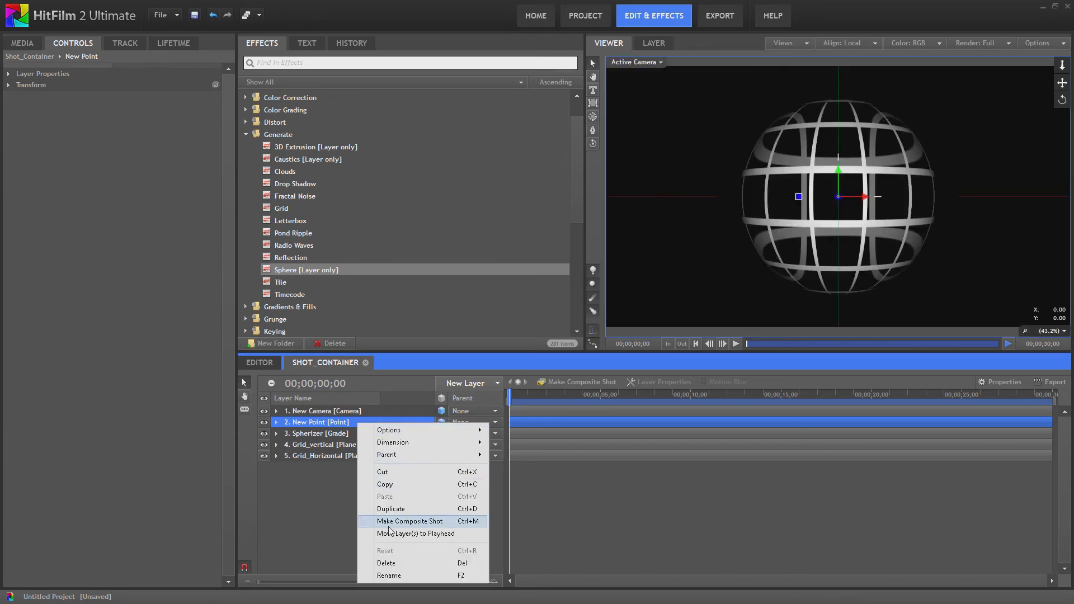
{"action": "left_click", "coordinate": [399, 576]}
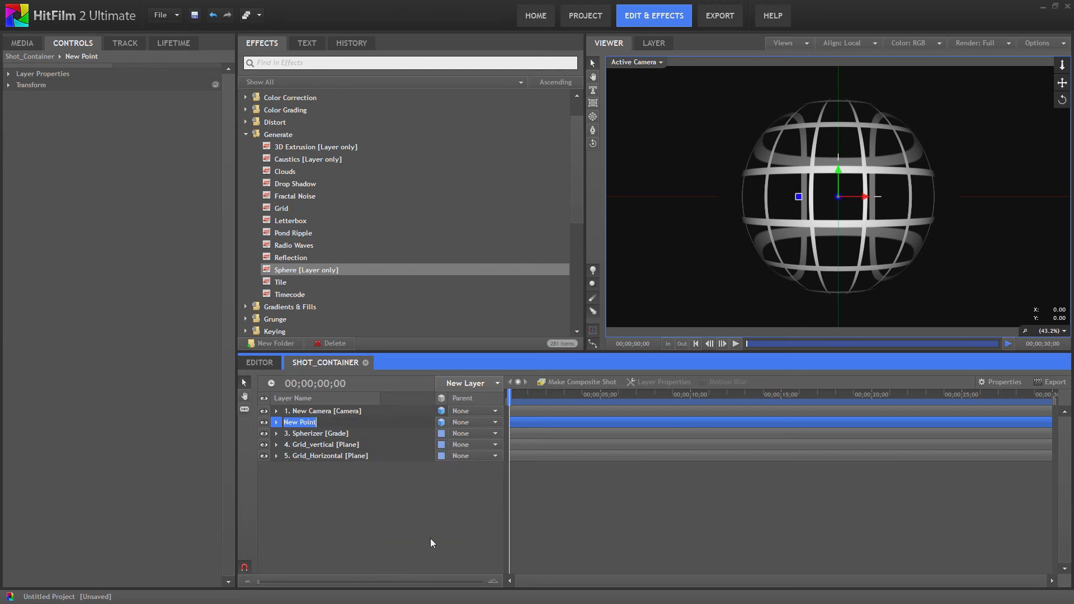
{"action": "type", "text": "Rotator"}
{"action": "key", "text": "Return"}
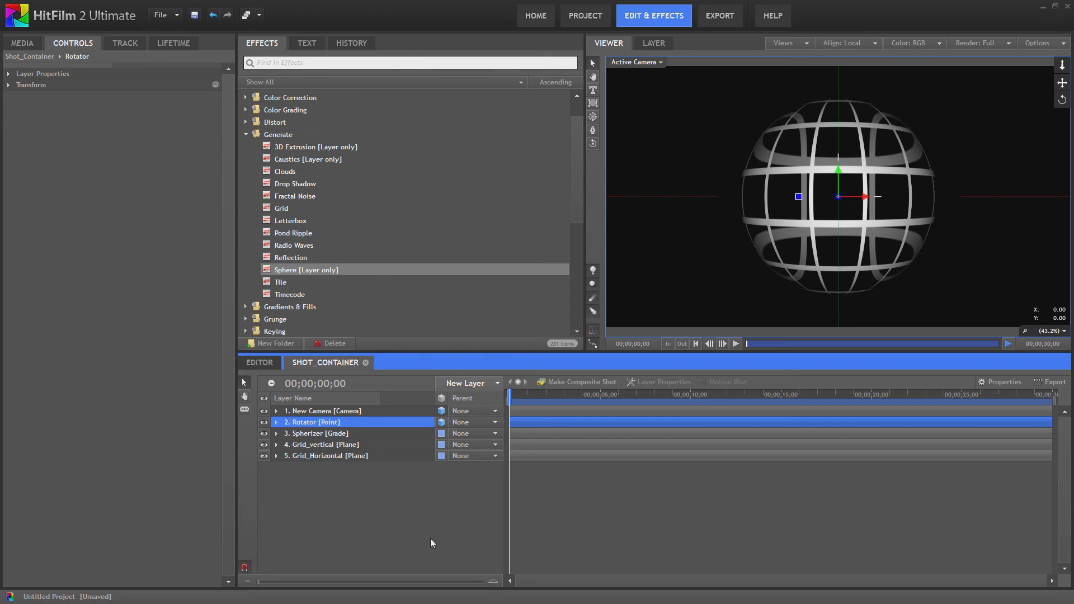
{"action": "left_click", "coordinate": [275, 435]}
Set the Sphere effect's Position Transform From to the Rotator layer
{"action": "left_click", "coordinate": [320, 478]}
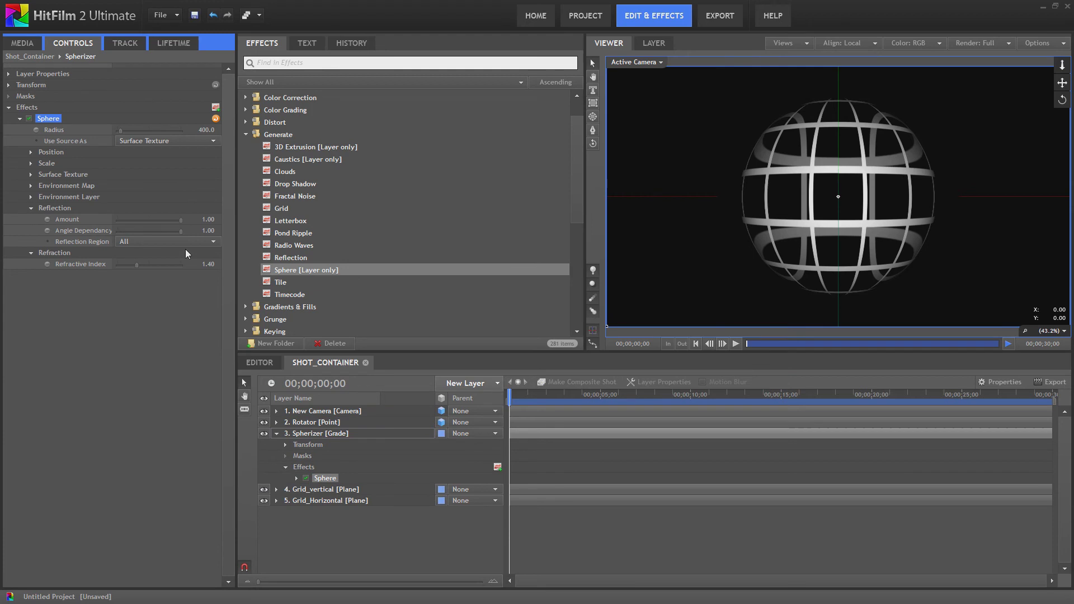
{"action": "left_click", "coordinate": [32, 152]}
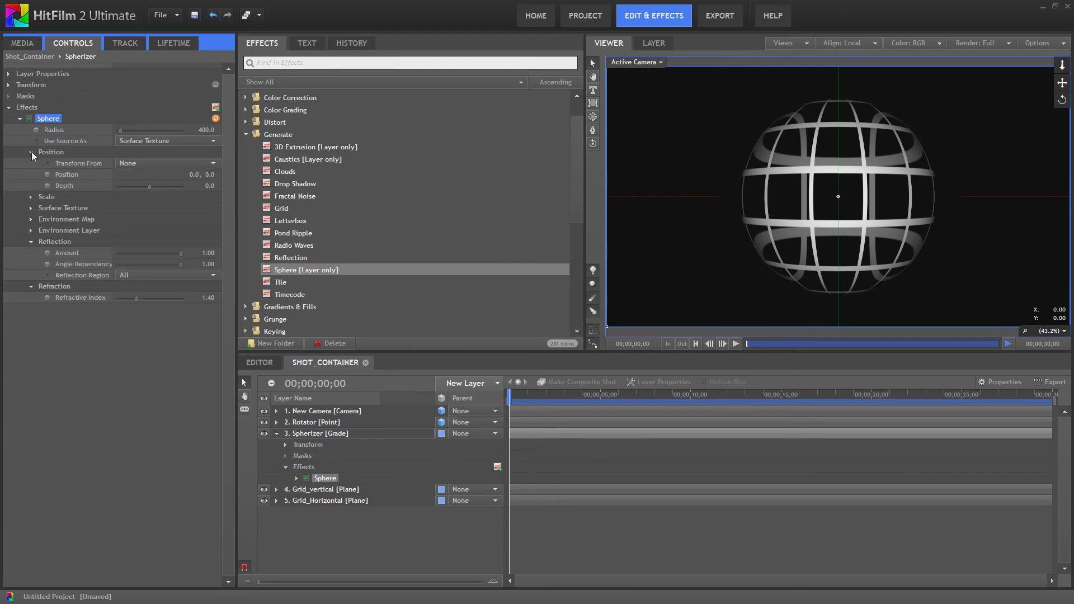
{"action": "left_click", "coordinate": [186, 162]}
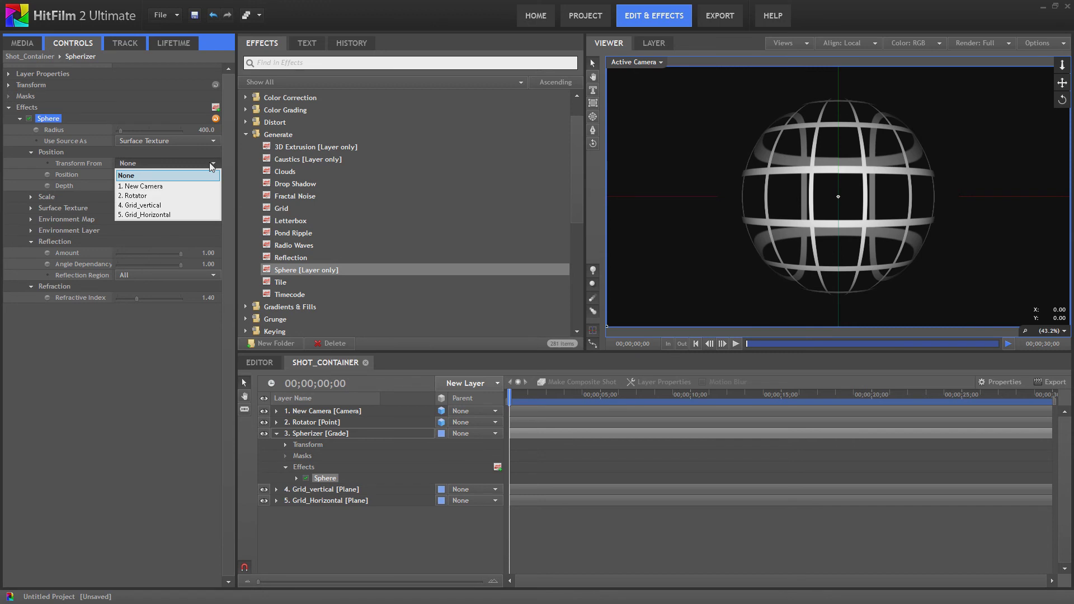
{"action": "left_click", "coordinate": [178, 196]}
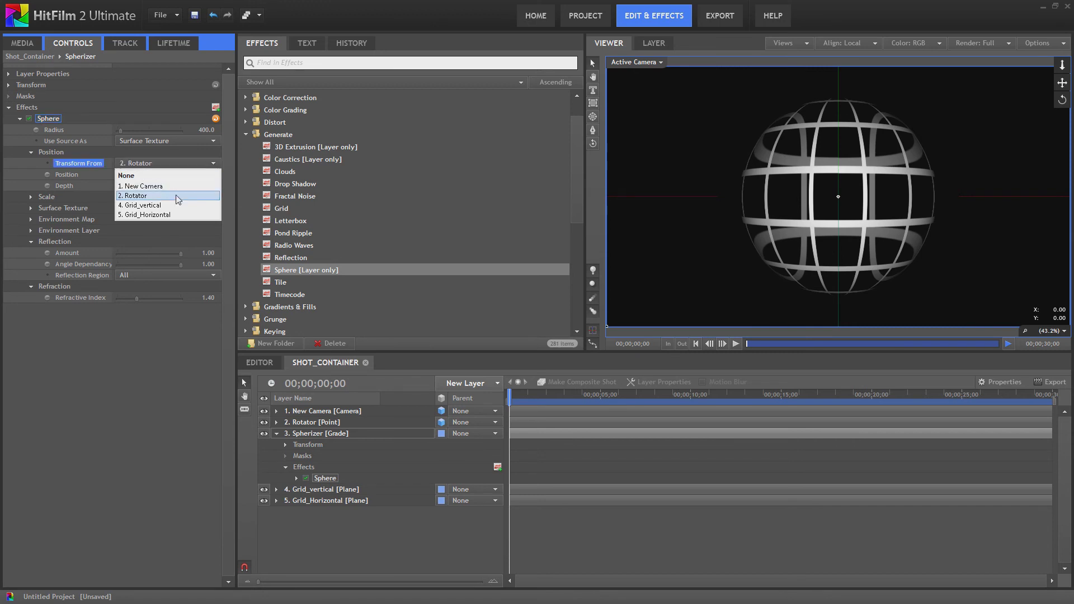
Keyframe Rotator's X, Y, Z rotation from 0 to one full revolution at 5 seconds
{"action": "left_click", "coordinate": [277, 423]}
{"action": "left_click", "coordinate": [276, 423]}
{"action": "left_click", "coordinate": [287, 434]}
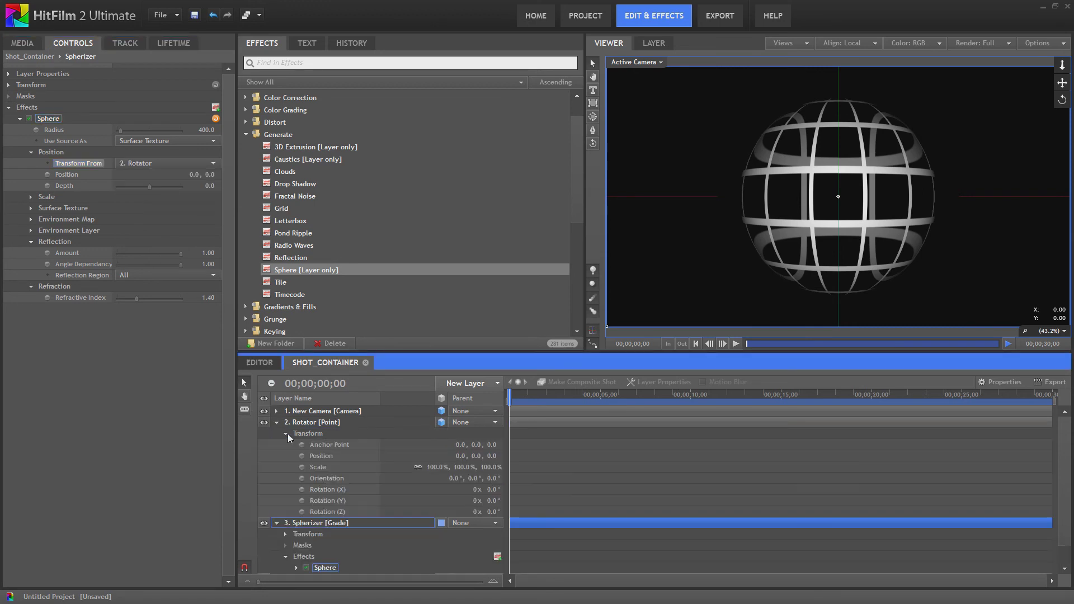
{"action": "left_click", "coordinate": [302, 490]}
{"action": "left_click", "coordinate": [302, 501]}
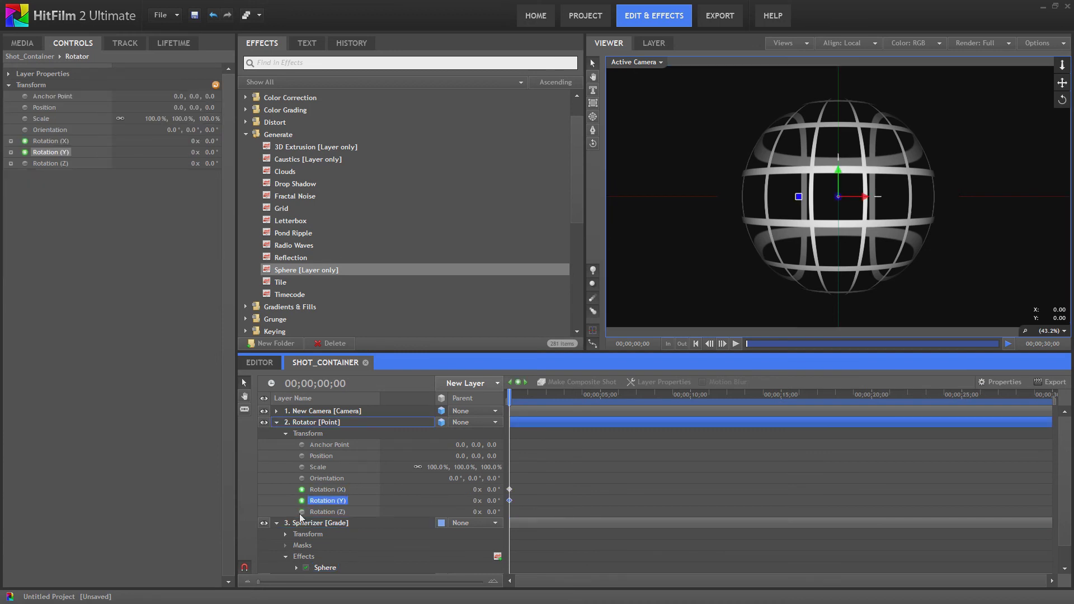
{"action": "left_click", "coordinate": [302, 512]}
{"action": "left_click_drag", "start_coordinate": [510, 395], "coordinate": [603, 400]}
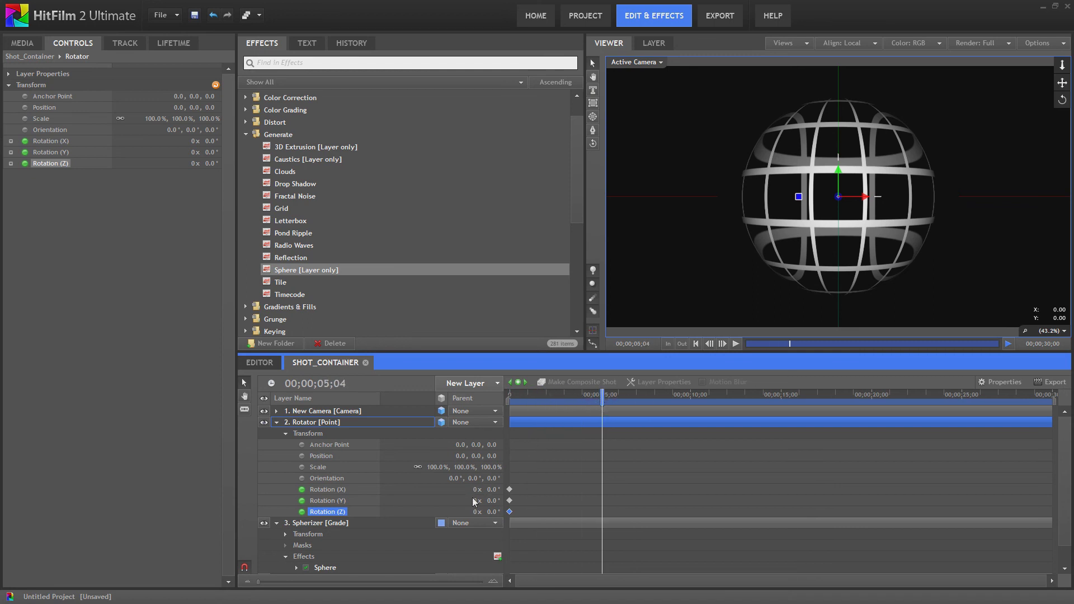
{"action": "left_click_drag", "start_coordinate": [474, 490], "coordinate": [479, 512]}
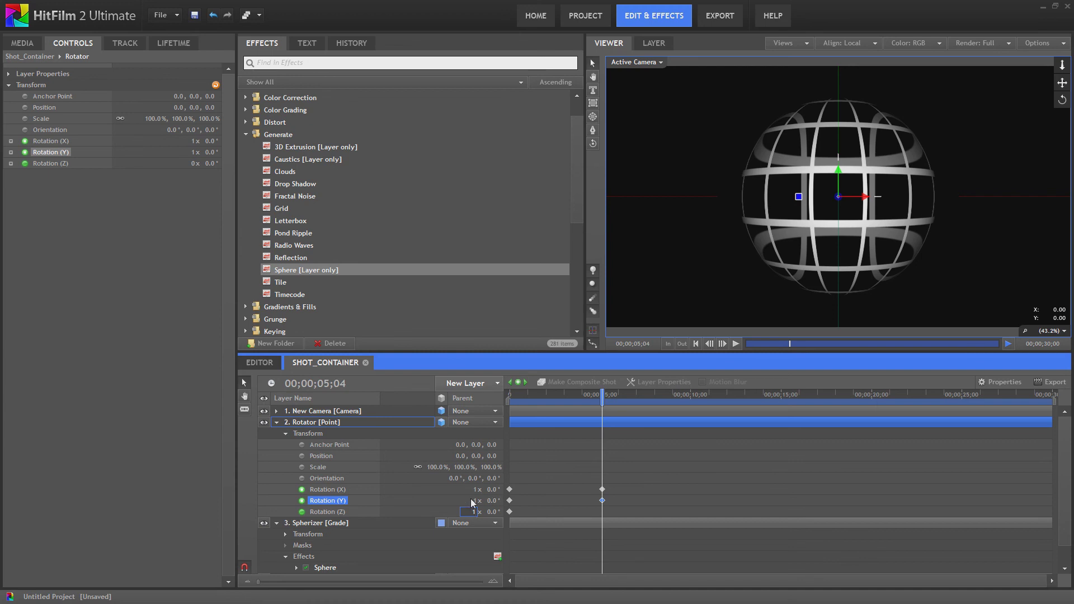
{"action": "left_click", "coordinate": [696, 344]}
Play the animation to watch the globe spin, stopping around seven seconds
{"action": "left_click", "coordinate": [735, 344]}
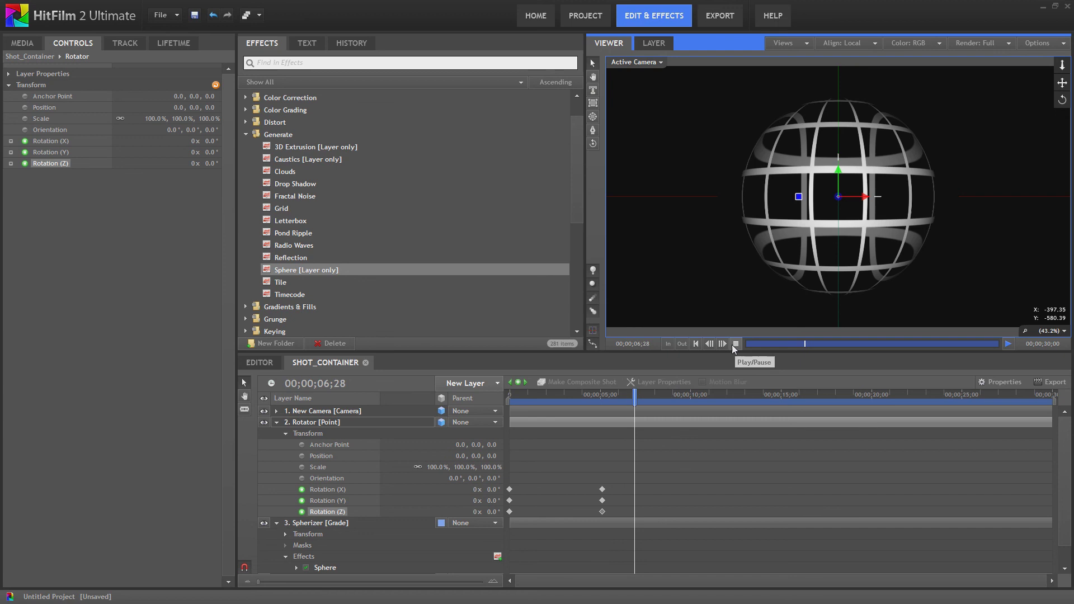
{"action": "left_click", "coordinate": [735, 345]}
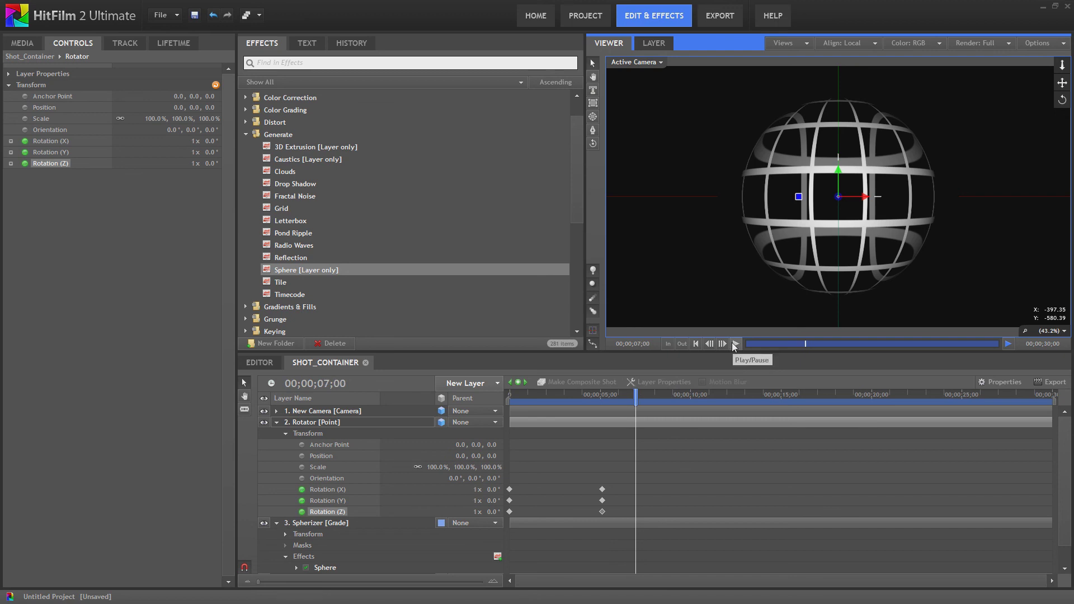